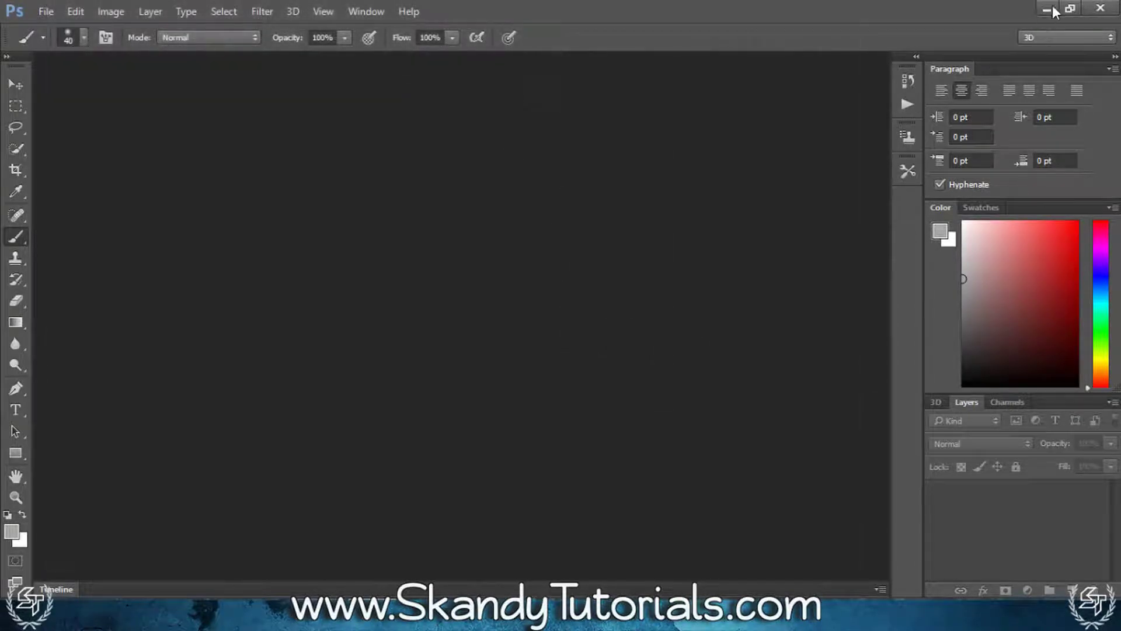
Open the desktop image 19178 in Photoshop as a new document
click(1051, 7)
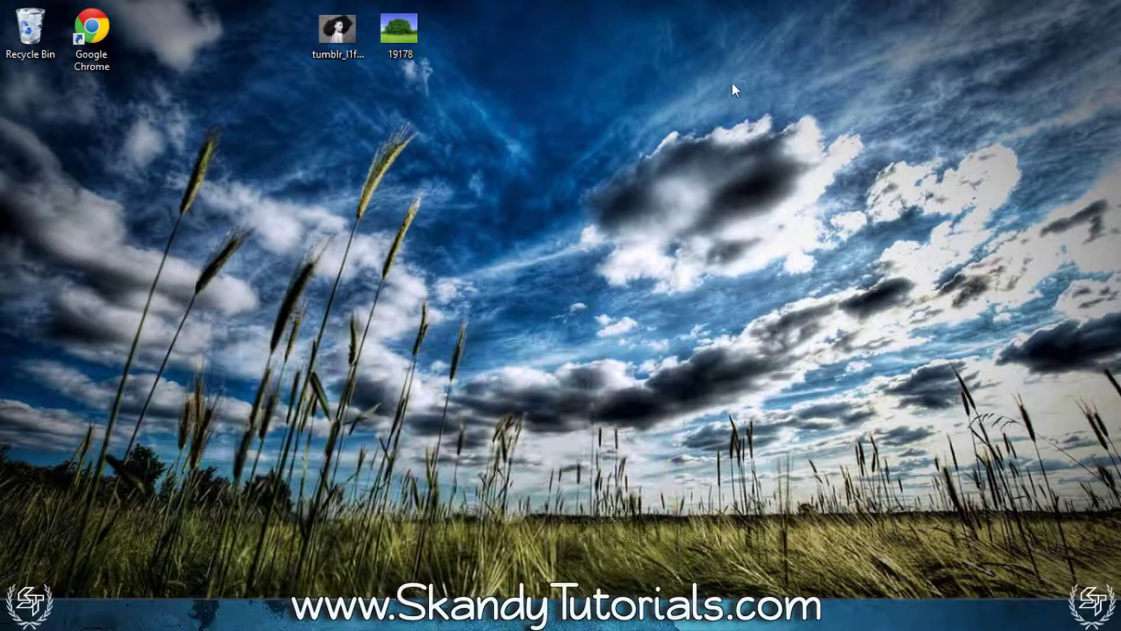
drag(402, 35, 517, 321)
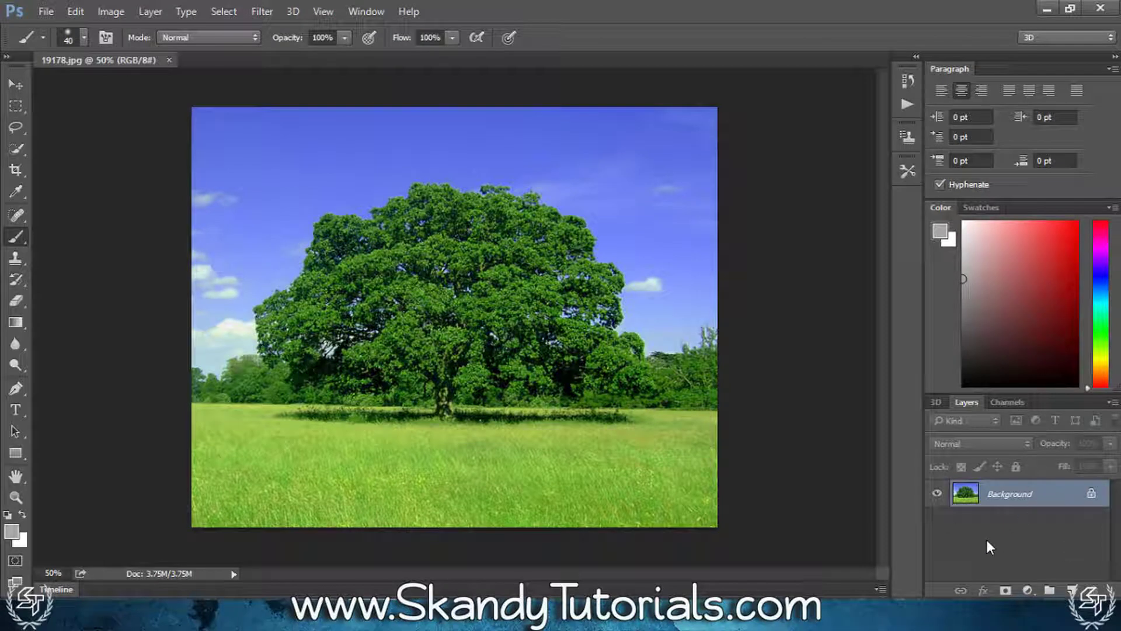
Duplicate the Background layer and desaturate the copy to black and white
key(ctrl+j)
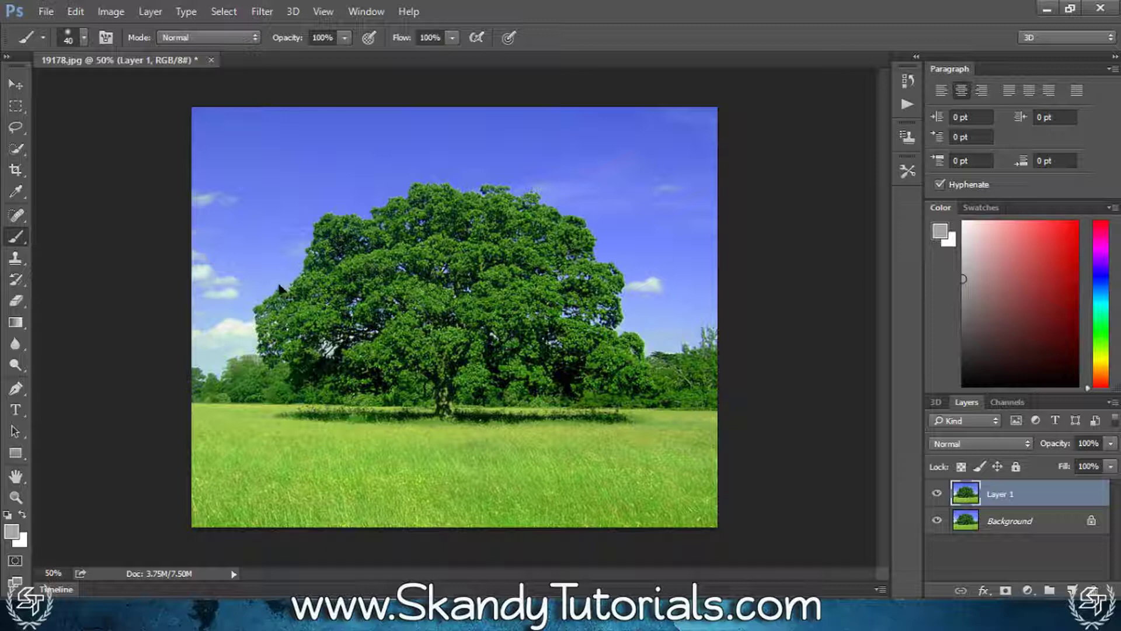
key(ctrl+shift+u)
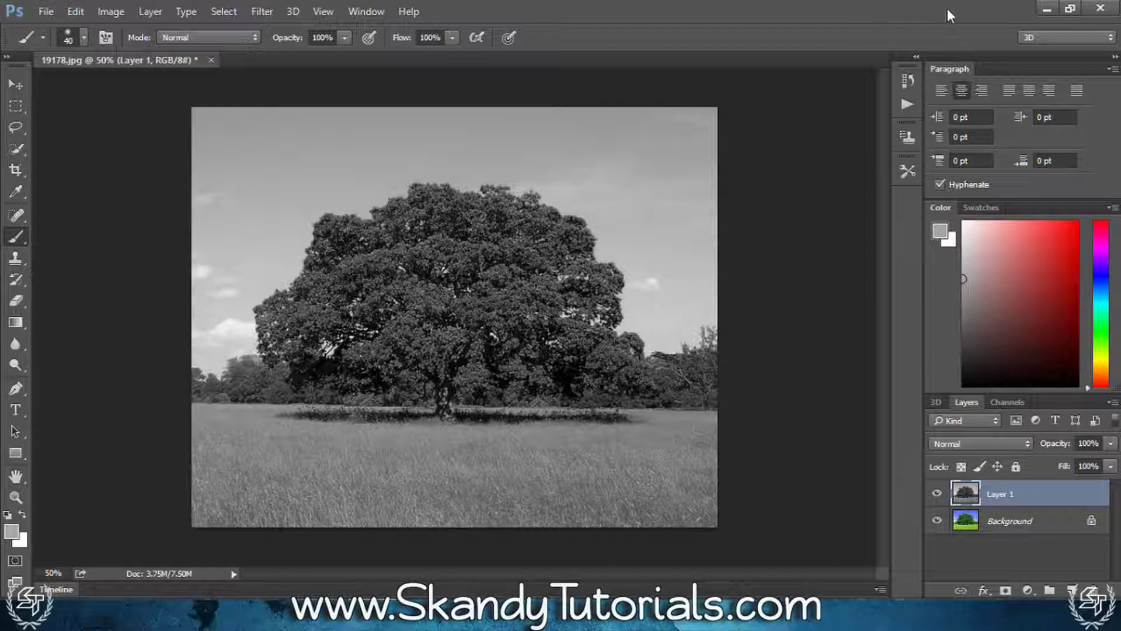
Place the desktop portrait of the woman into the tree document as a new layer, centred over the tree
click(1047, 9)
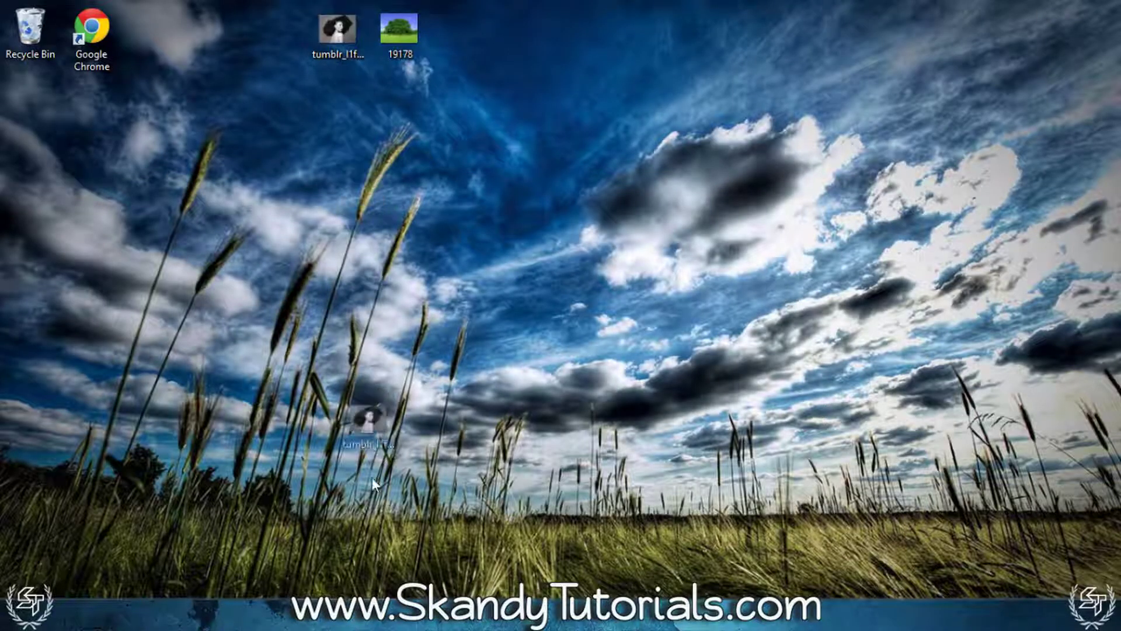
click(377, 619)
drag(376, 619, 488, 408)
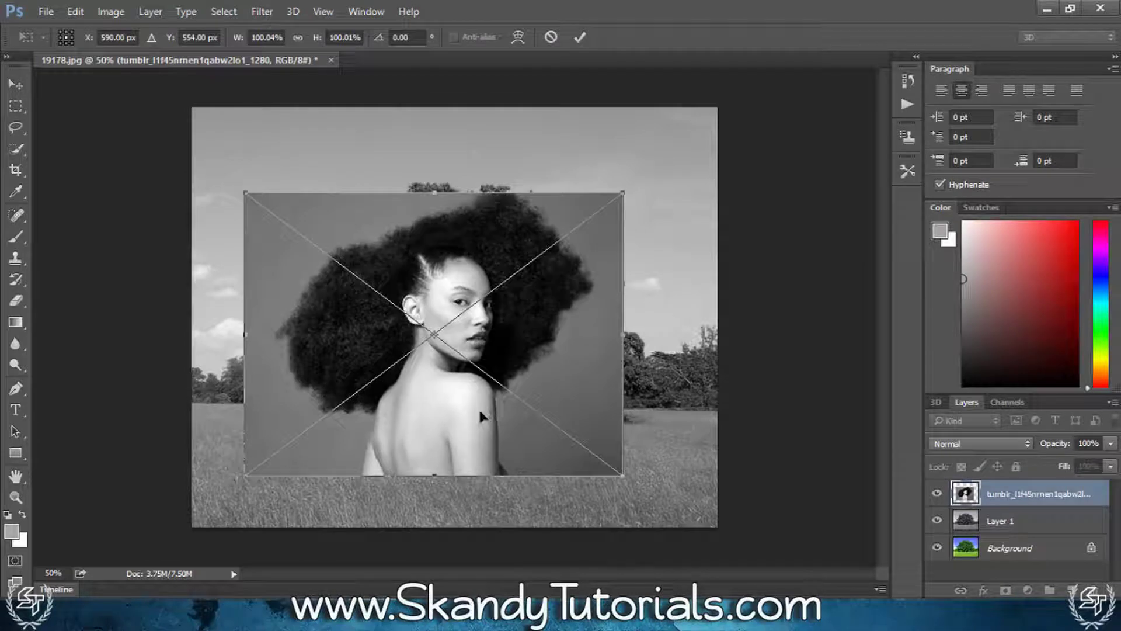
drag(543, 345, 510, 330)
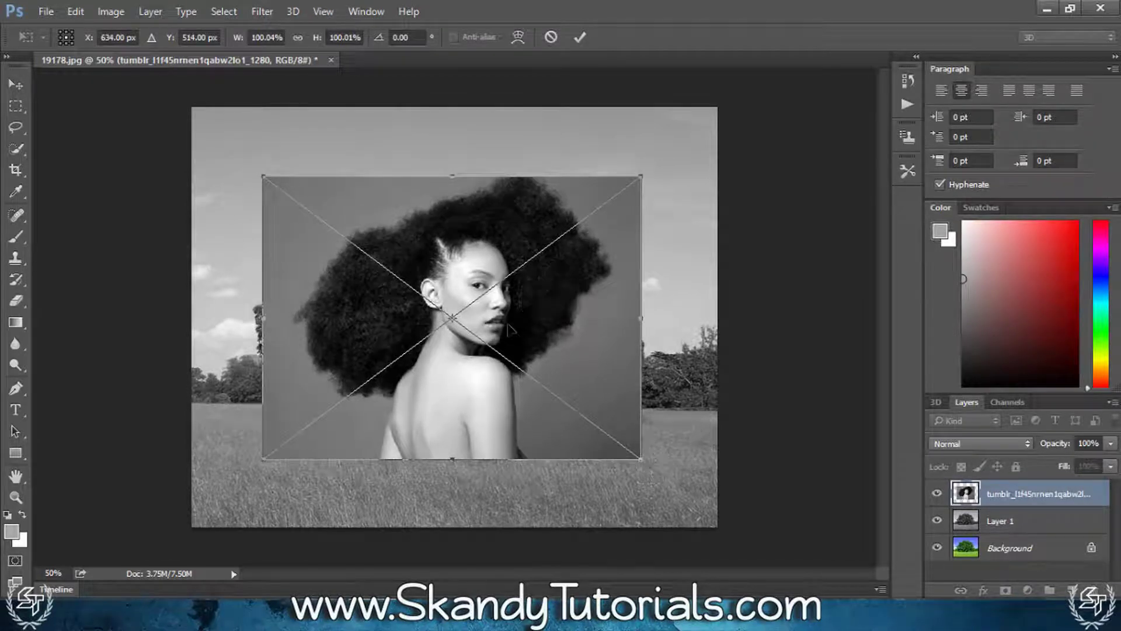
With the portrait layer at 50% opacity, scale it to about 129% and align the woman's hair with the tree crown
click(1097, 443)
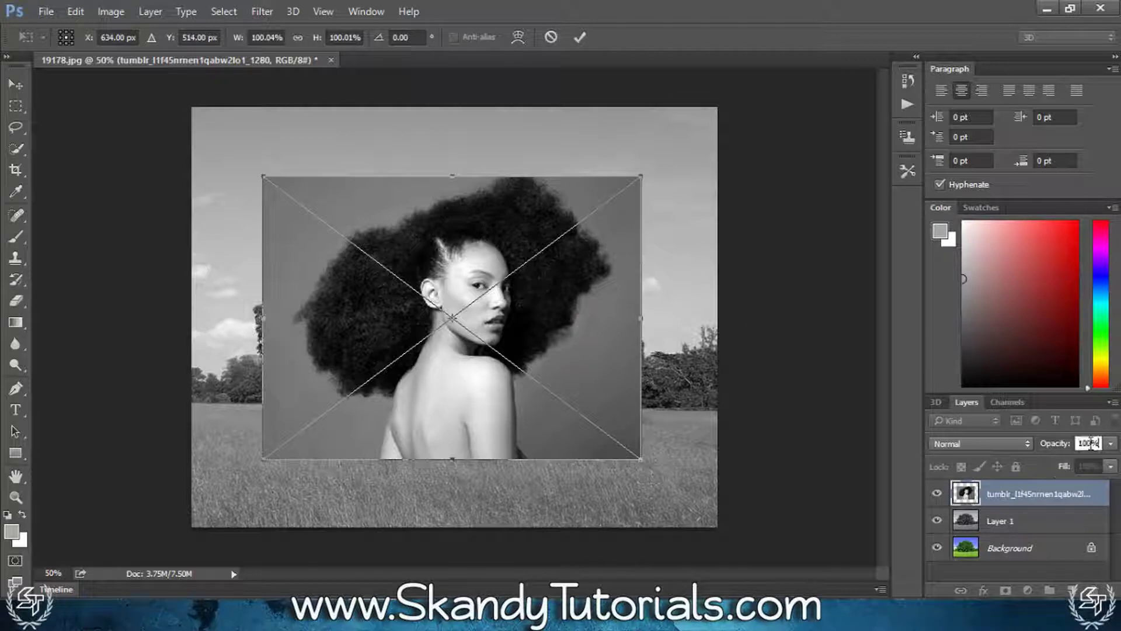
text(50)
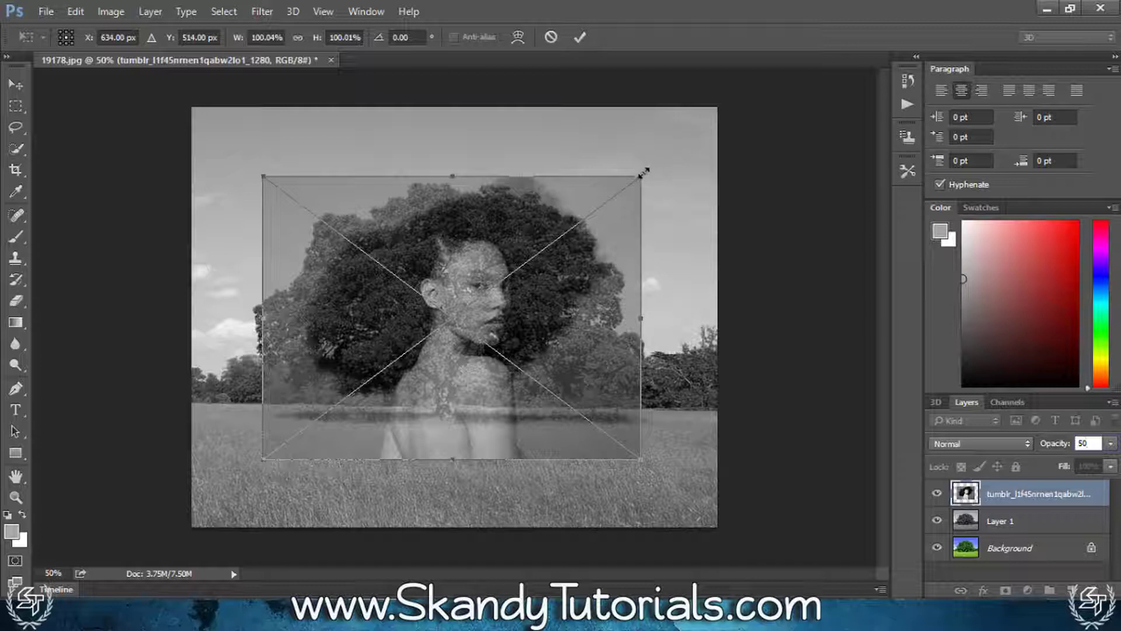
drag(645, 172, 707, 140)
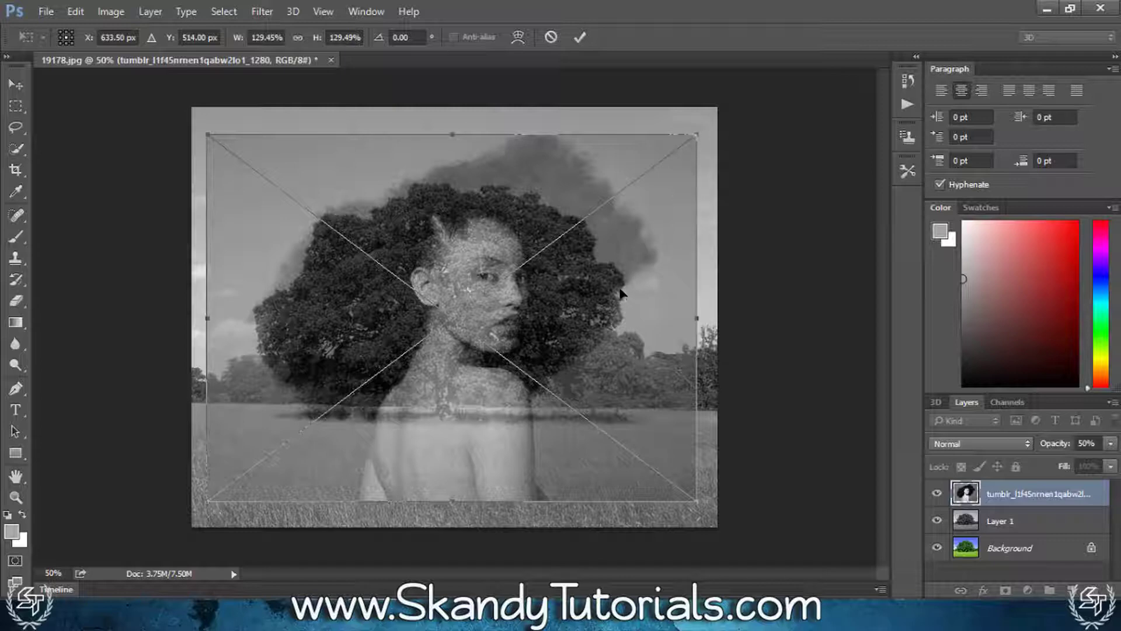
drag(621, 270, 615, 306)
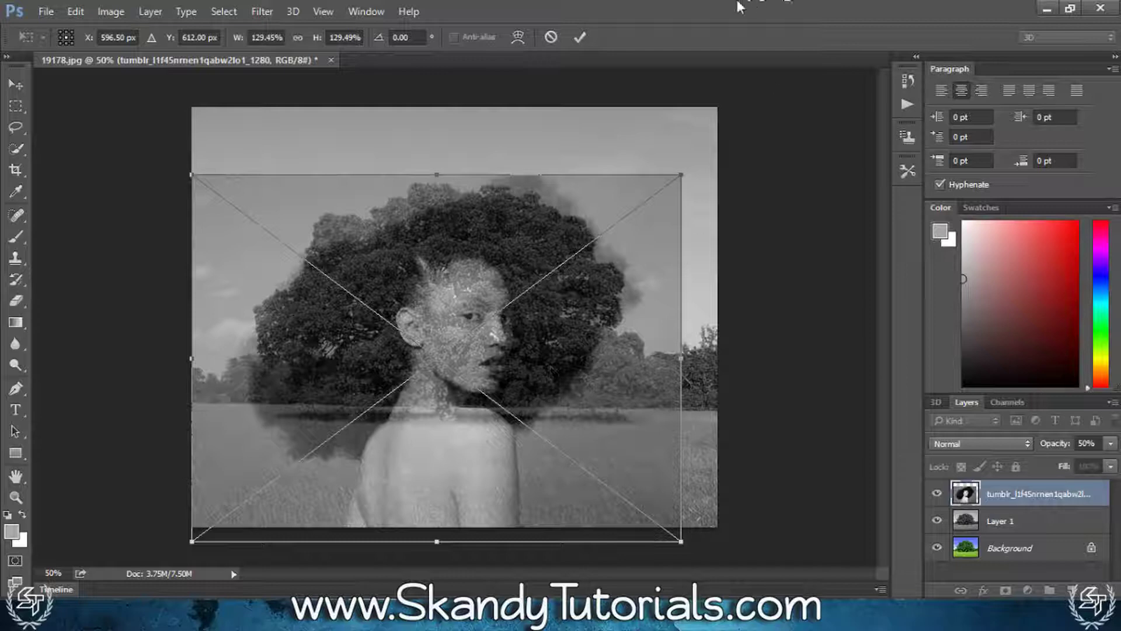
click(586, 38)
key(b)
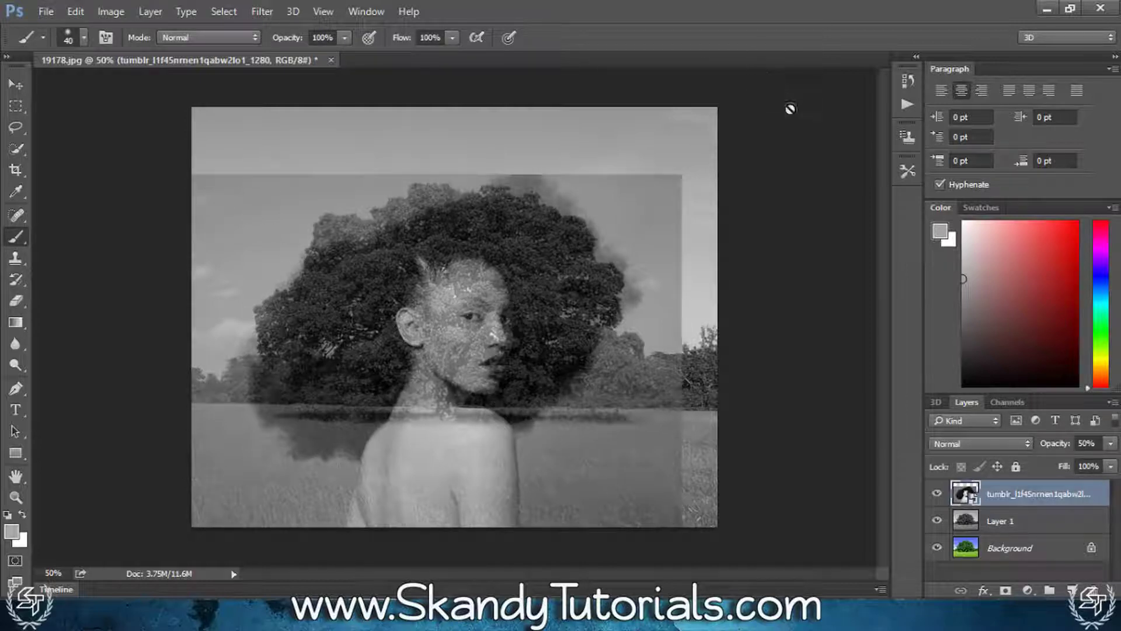
Set the portrait layer's opacity to 100% and give it a layer mask inverted to black
click(1084, 445)
text(100)
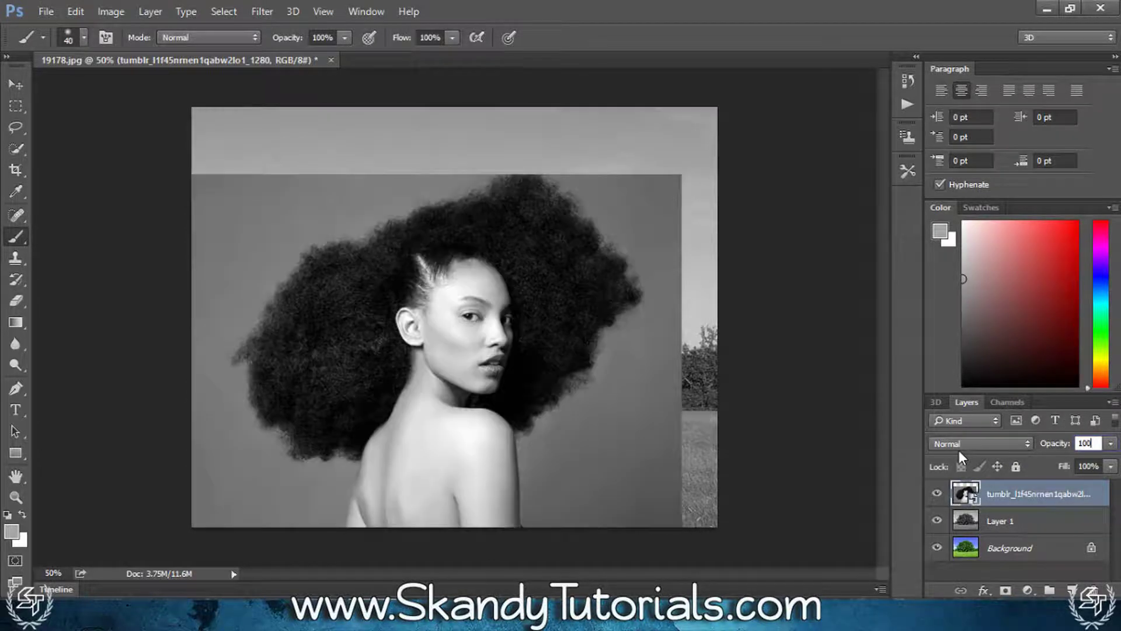
key(Return)
key(Return)
click(1008, 591)
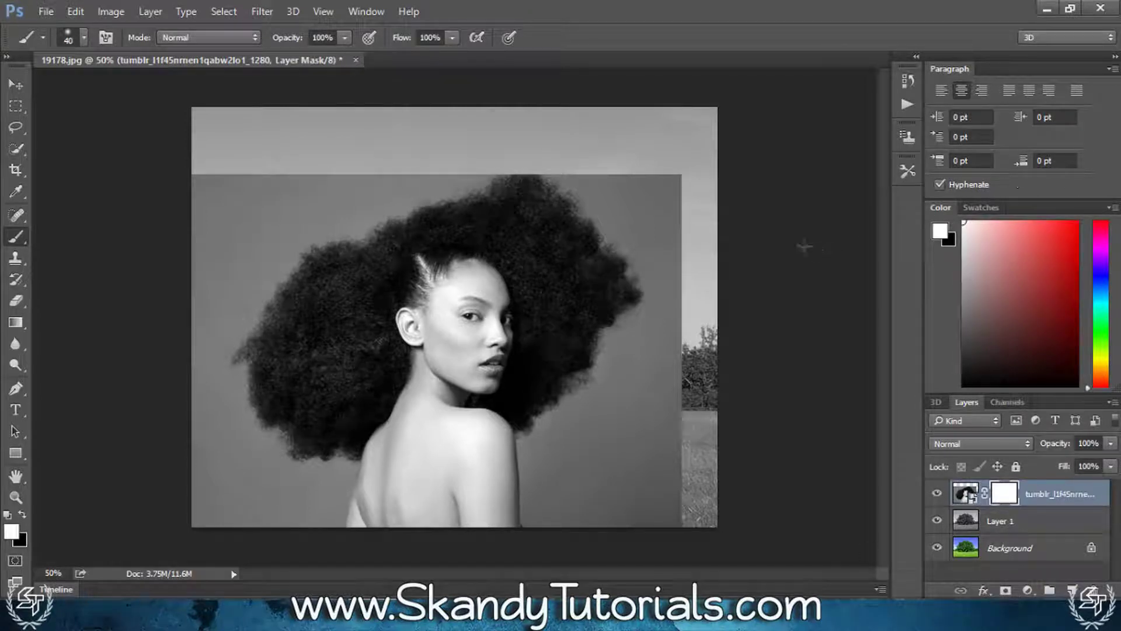
key(ctrl+i)
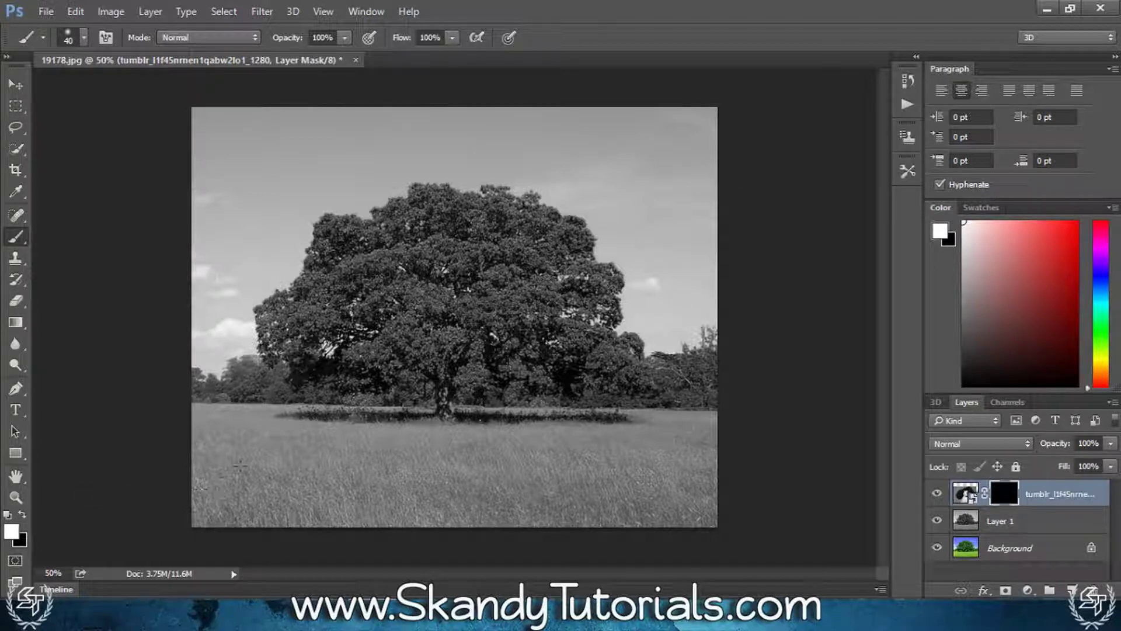
key(x)
key(x)
key(x)
key(x)
key(x)
key(x)
key(x)
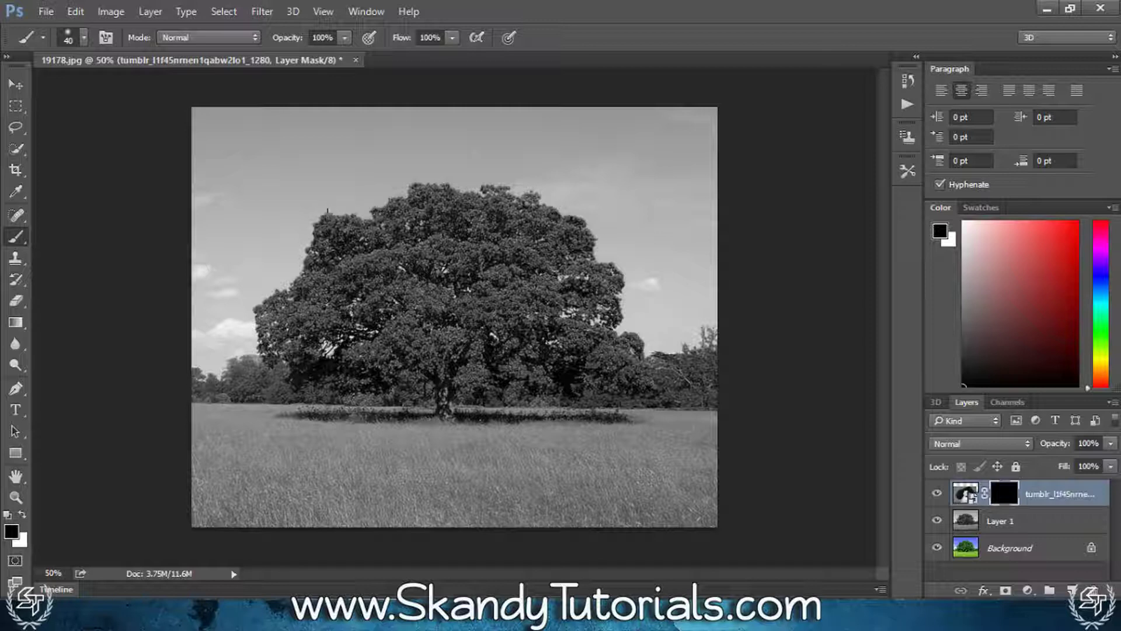
scroll(328, 210, up, 10)
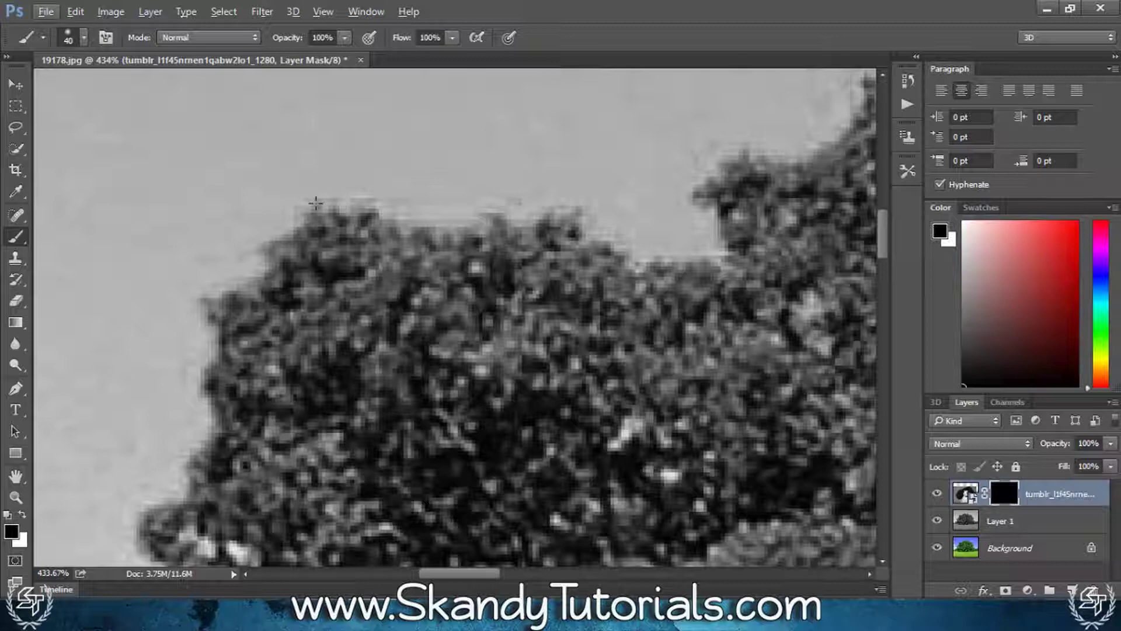
key(ctrl+0)
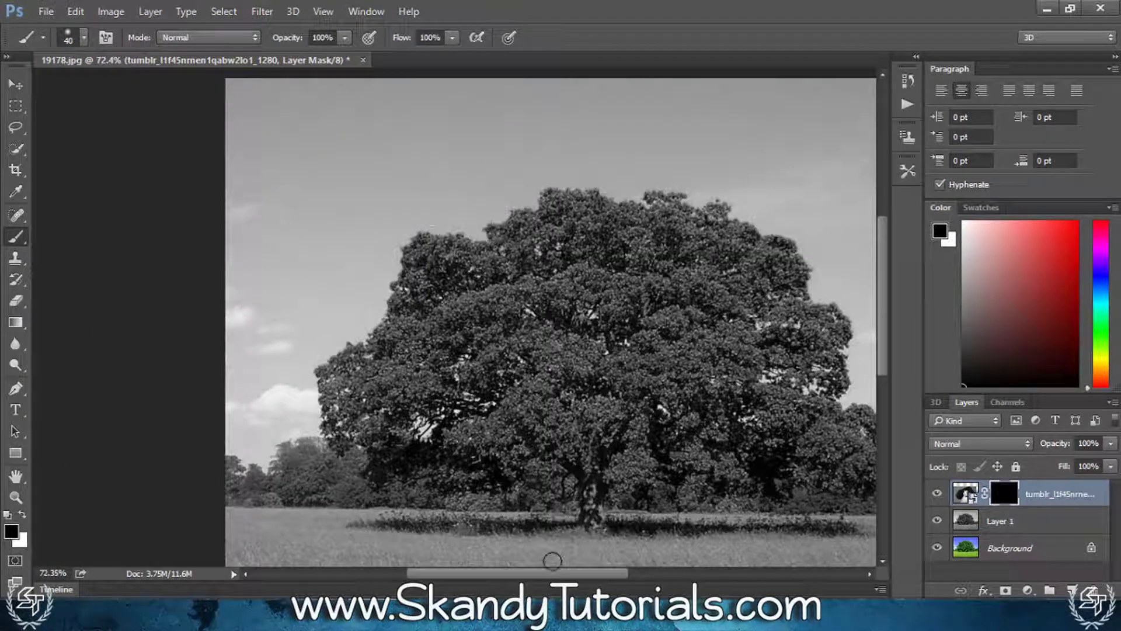
drag(552, 560, 334, 474)
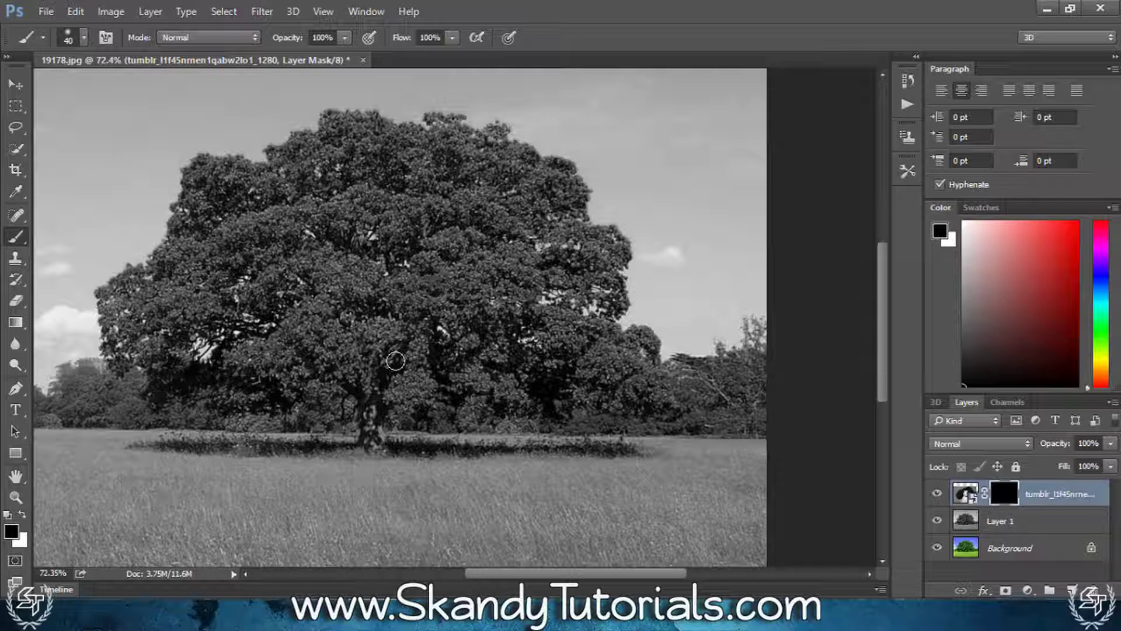
Set white as the foreground colour and choose a soft round brush with 0% hardness at 60 px
key(x)
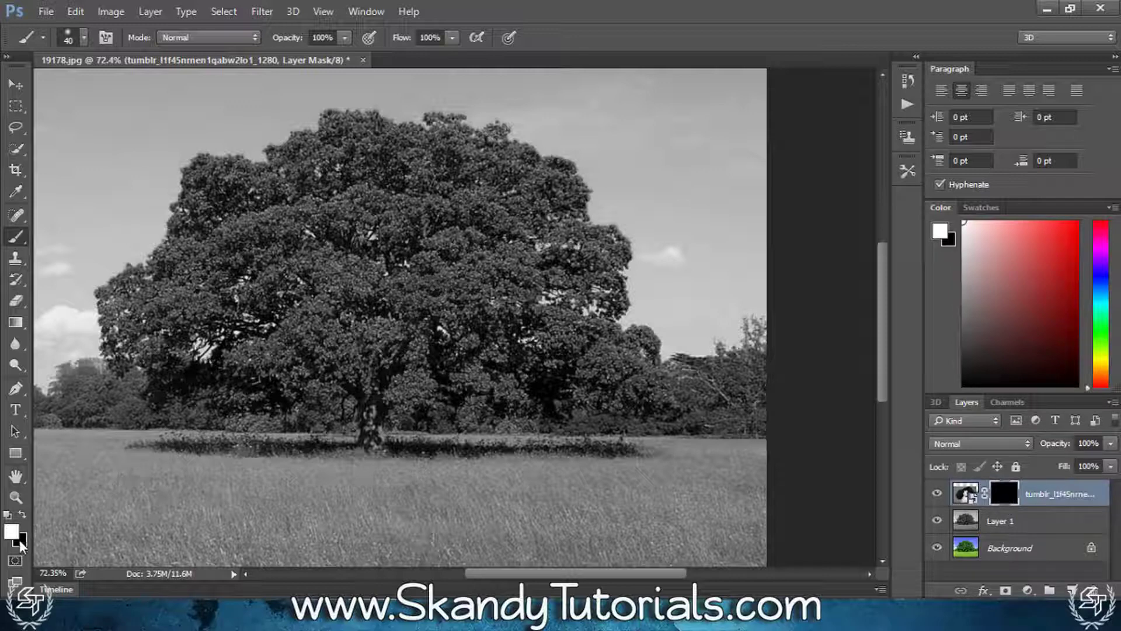
click(85, 38)
double_click(89, 202)
click(84, 37)
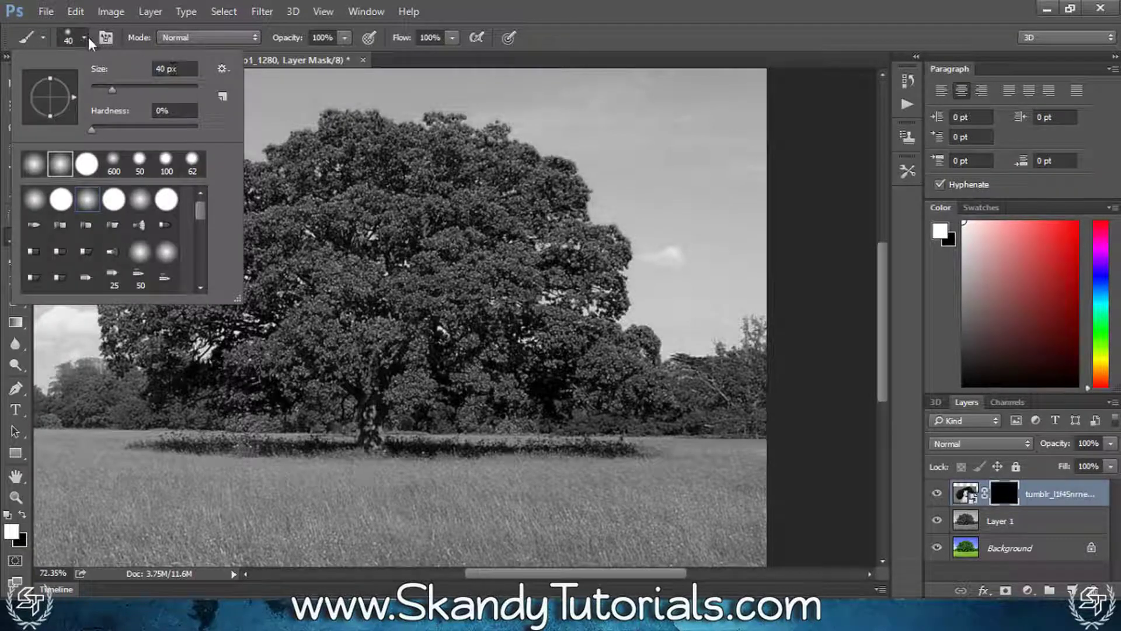
click(85, 37)
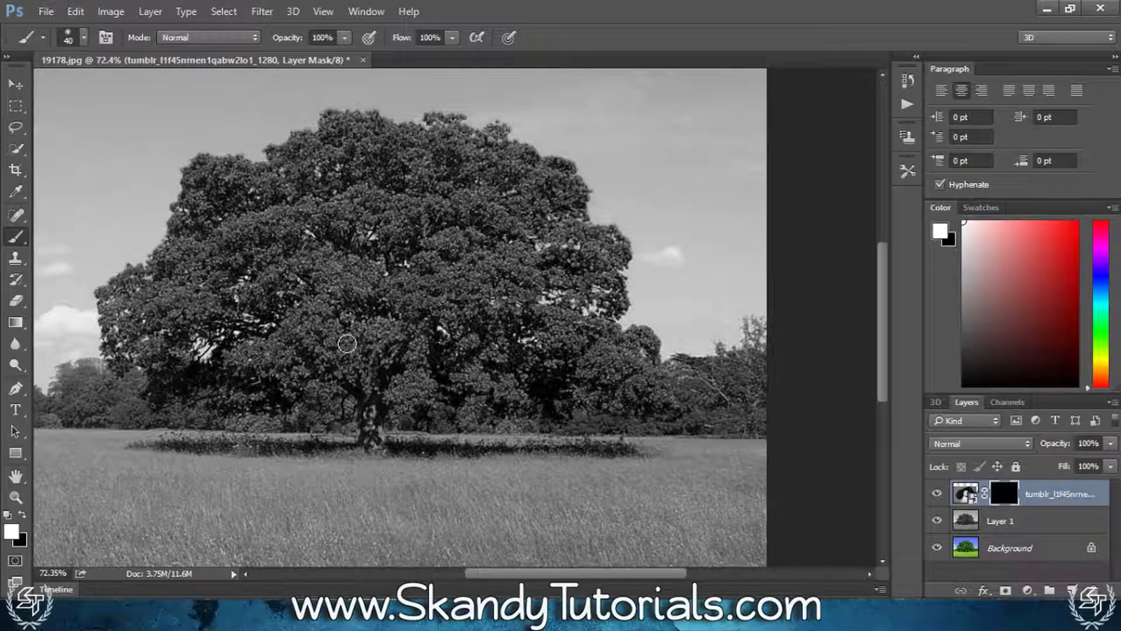
key(bracketright)
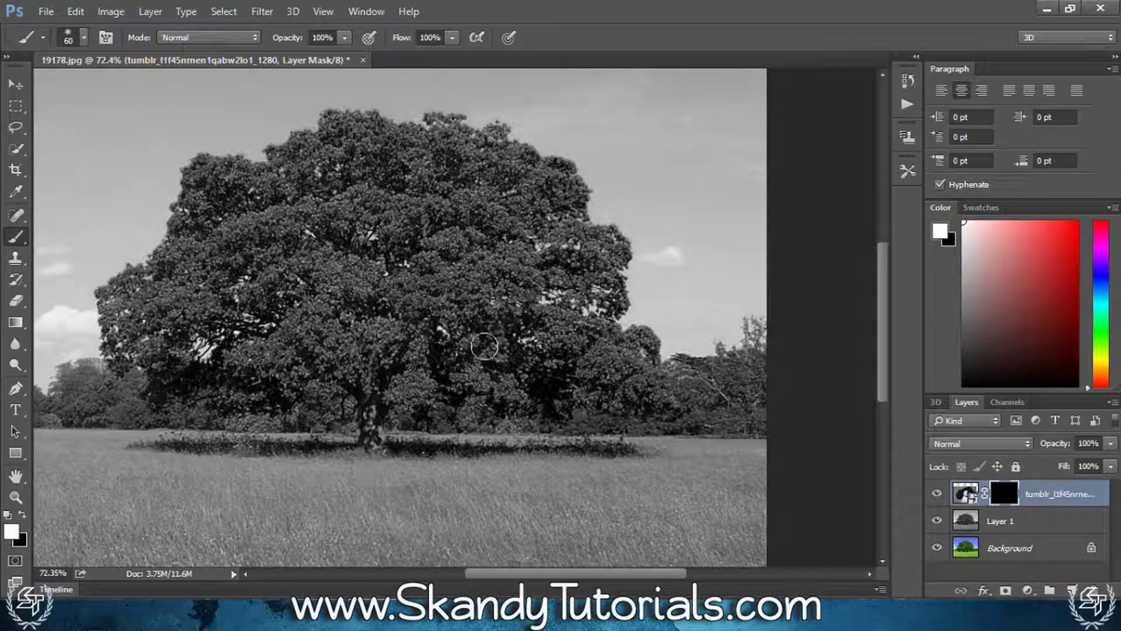
Paint white on the portrait's layer mask to reveal the woman's face, neck, shoulders and back over the tree
mouse_move(402, 303)
mouse_down()
mouse_move(368, 307)
mouse_move(382, 282)
mouse_move(442, 280)
mouse_move(360, 371)
mouse_move(396, 440)
mouse_move(442, 392)
mouse_move(474, 290)
mouse_move(450, 241)
mouse_move(399, 226)
mouse_move(360, 248)
mouse_move(415, 213)
mouse_move(339, 295)
mouse_move(340, 375)
mouse_move(320, 393)
mouse_move(333, 402)
mouse_move(353, 391)
mouse_move(339, 435)
mouse_up()
drag(493, 345, 476, 348)
scroll(400, 374, down, 3)
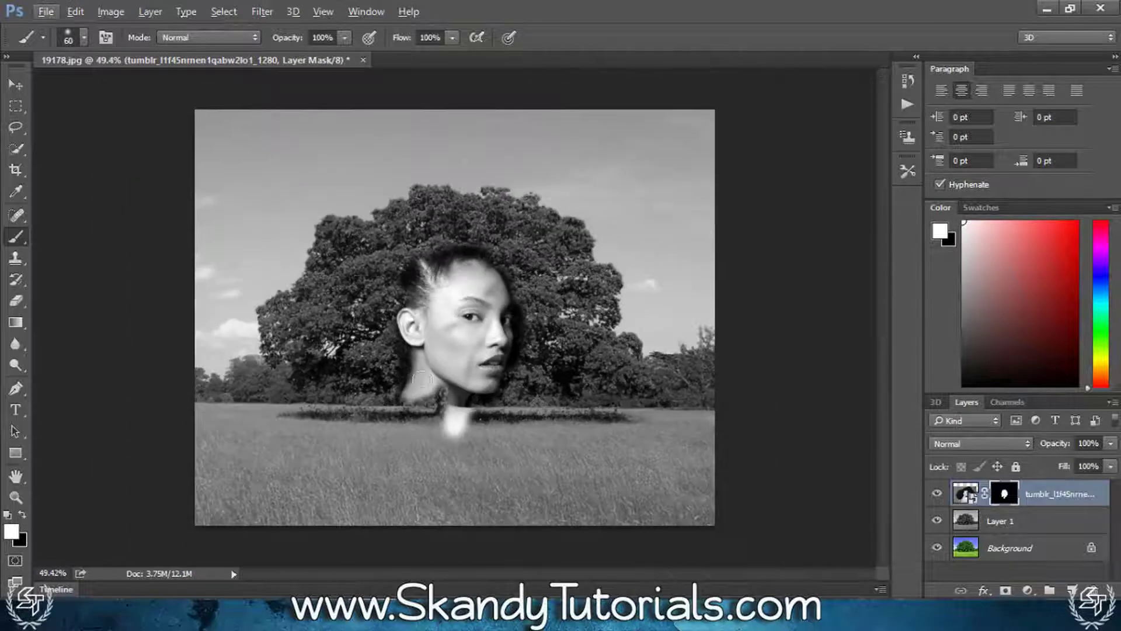
mouse_move(423, 409)
mouse_down()
mouse_move(506, 498)
mouse_move(483, 489)
mouse_move(418, 509)
mouse_move(376, 441)
mouse_move(374, 520)
mouse_move(418, 516)
mouse_up()
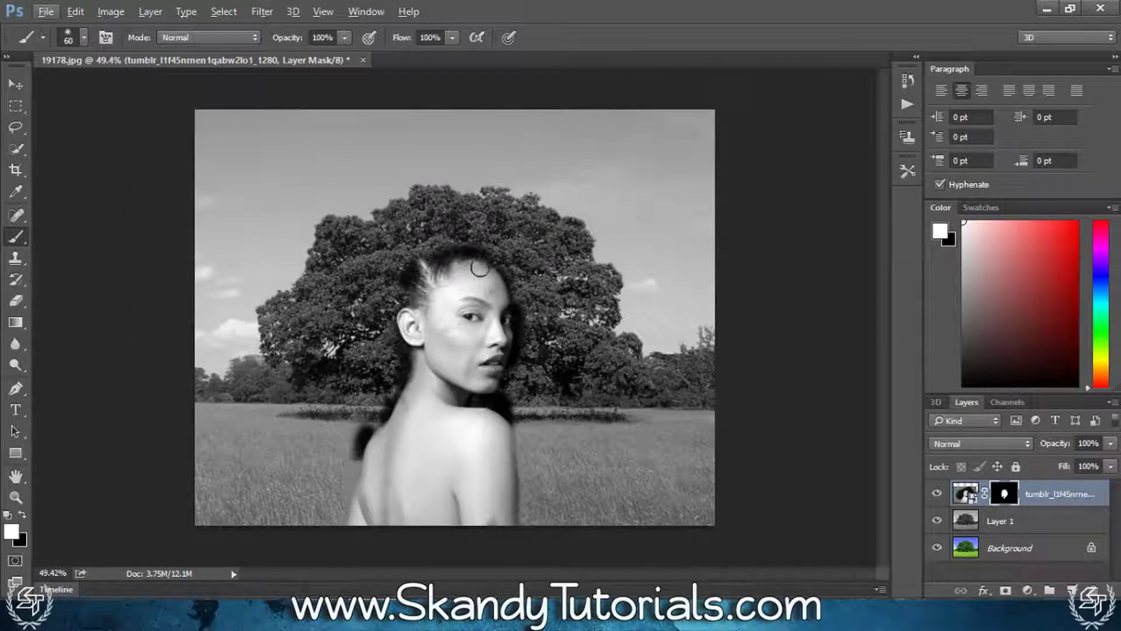
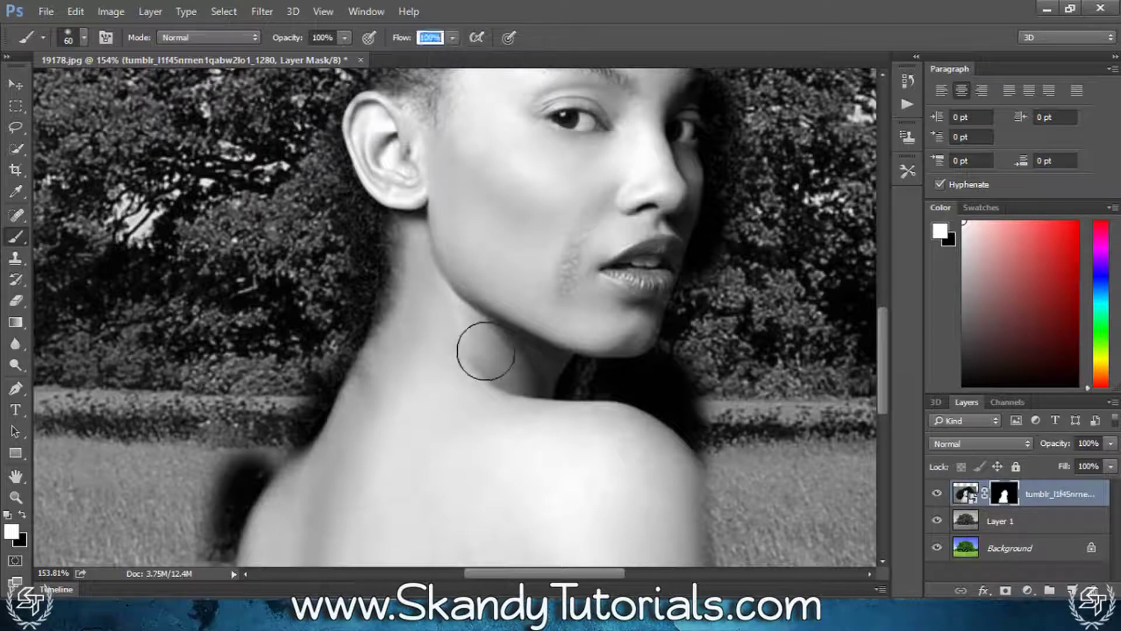
Paint black on the portrait's mask to hide the dark background patch beside the woman's rear shoulder and arm
key(Return)
key(Return)
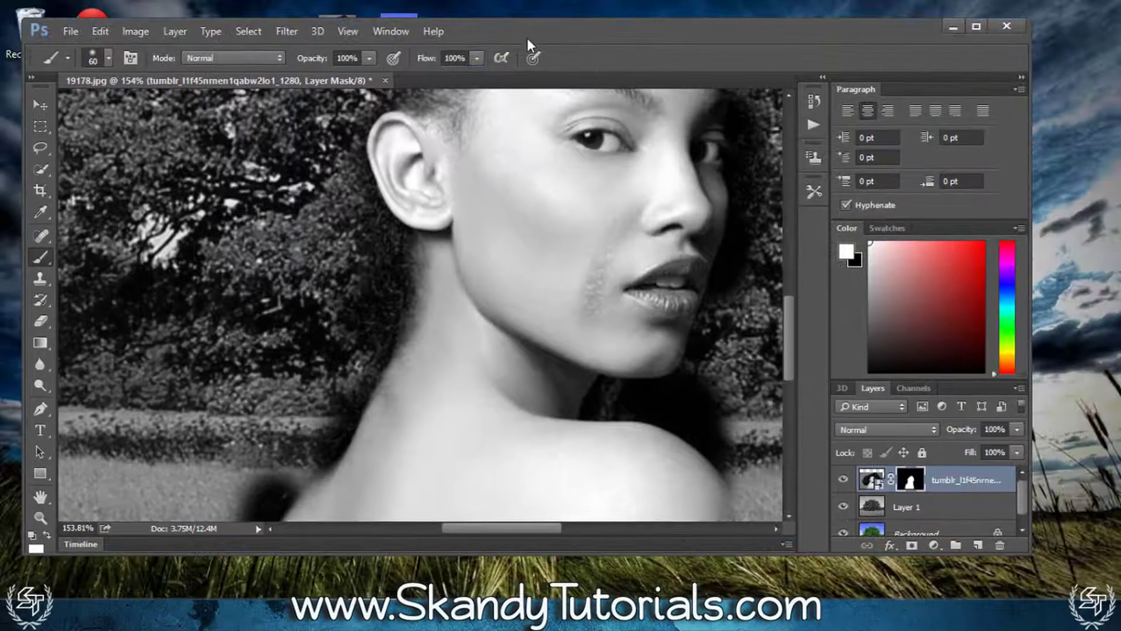
key(x)
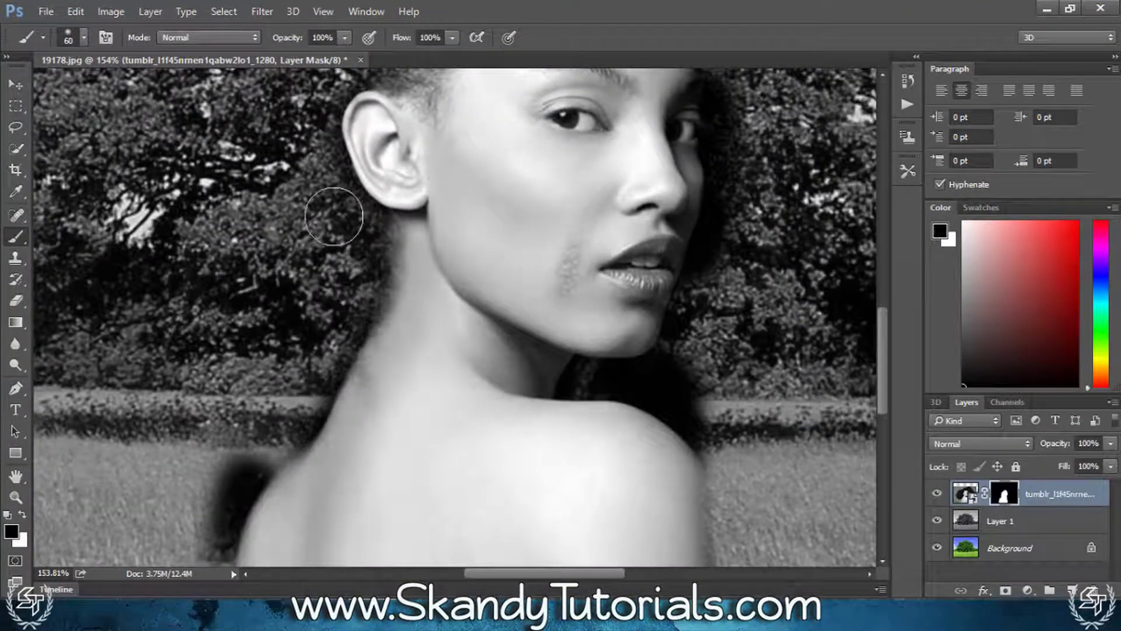
scroll(325, 263, down, 3)
mouse_move(257, 304)
mouse_down()
mouse_move(234, 374)
mouse_move(189, 435)
mouse_up()
scroll(189, 435, down, 4)
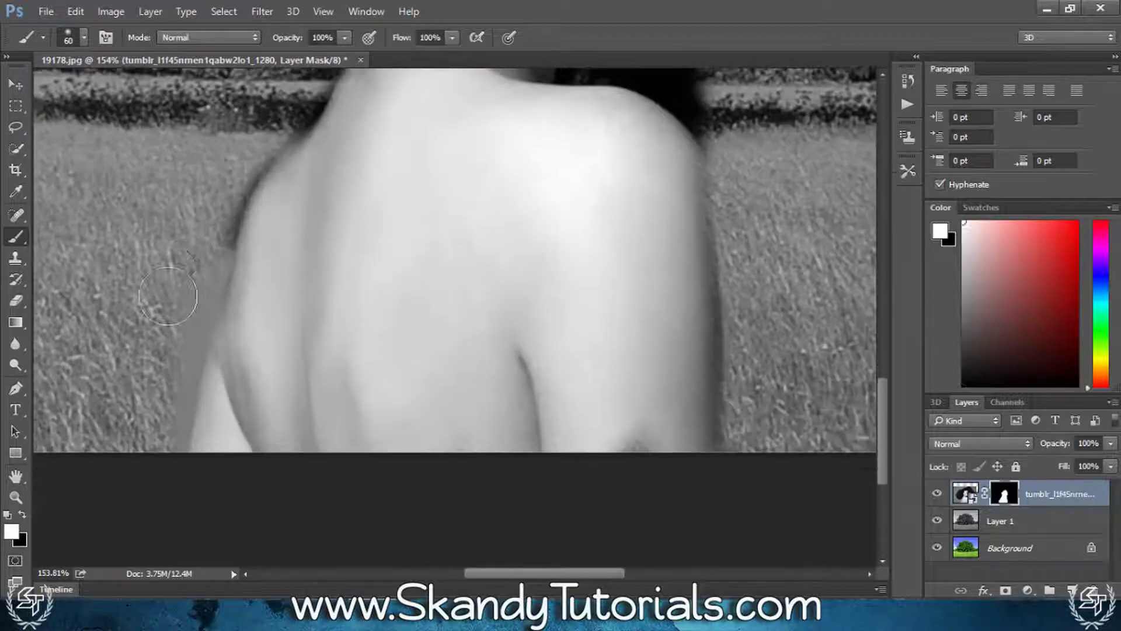
mouse_move(198, 257)
mouse_down()
mouse_move(214, 187)
mouse_move(266, 132)
mouse_move(199, 226)
mouse_move(226, 176)
mouse_move(192, 249)
mouse_move(247, 399)
mouse_move(162, 391)
mouse_move(208, 317)
mouse_move(251, 359)
mouse_move(262, 199)
mouse_move(201, 245)
mouse_move(243, 156)
mouse_up()
scroll(180, 277, up, 4)
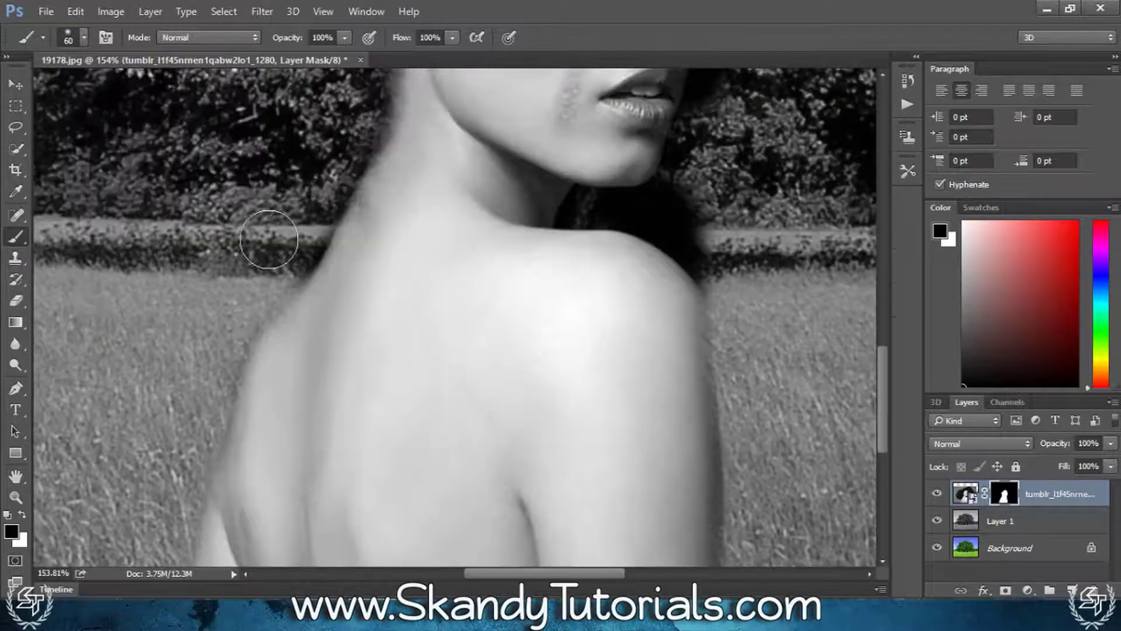
key(x)
Paint black on the portrait's mask to trim the dark halo along the front of the face and below the chin
scroll(725, 292, up, 6)
key(x)
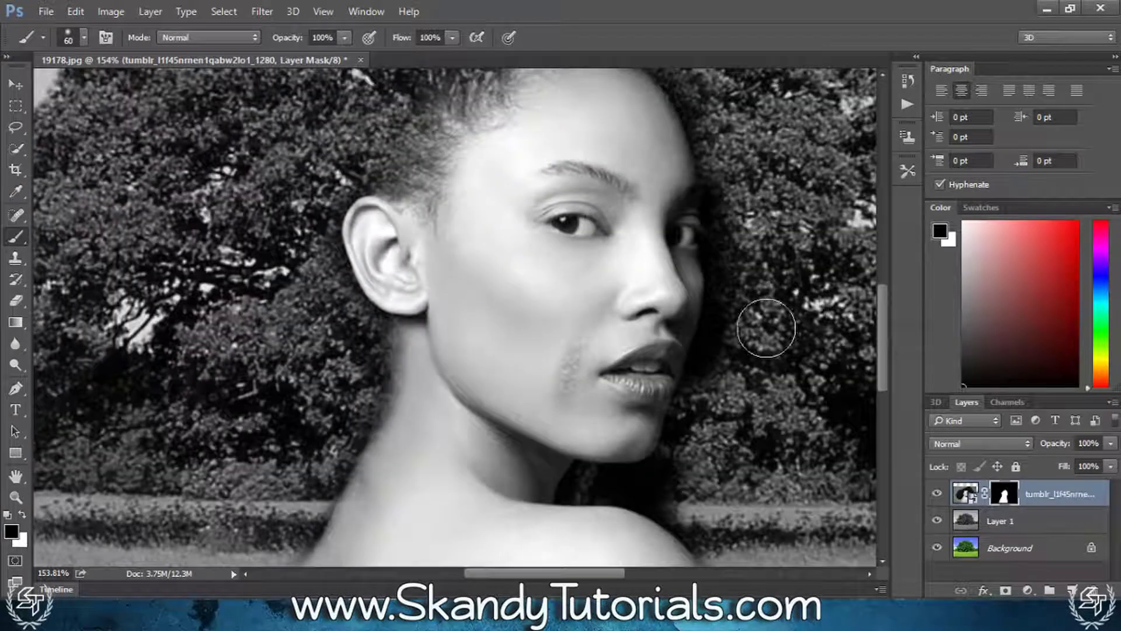
scroll(771, 234, up, 2)
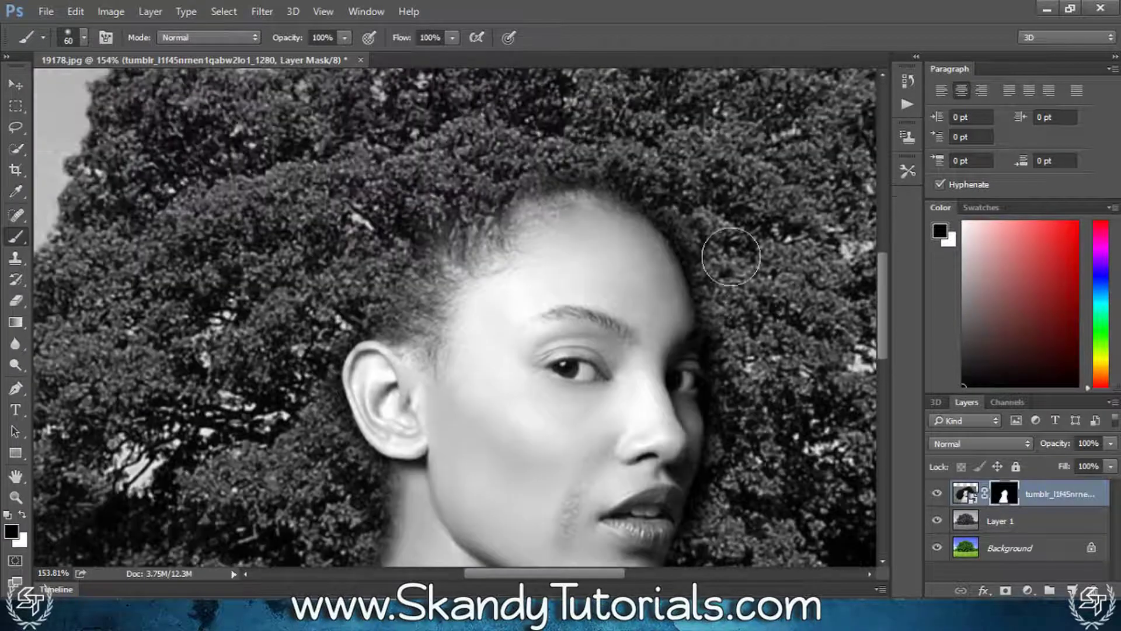
key(x)
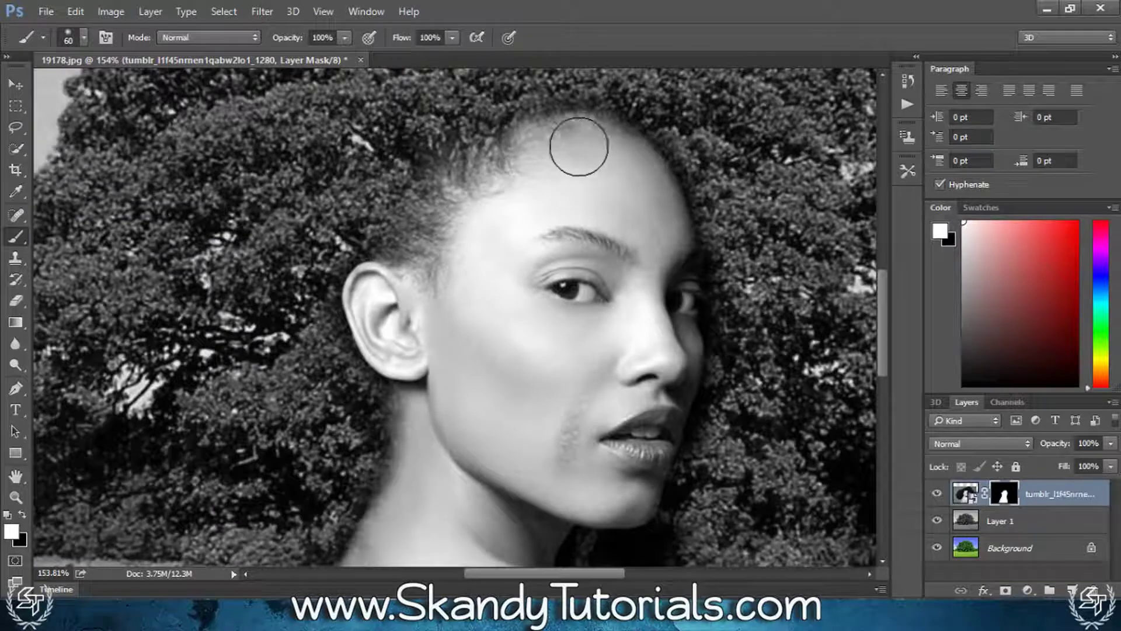
Paint black at 20% brush opacity on the portrait's mask to blend the hairline above the forehead into the leaves
key(x)
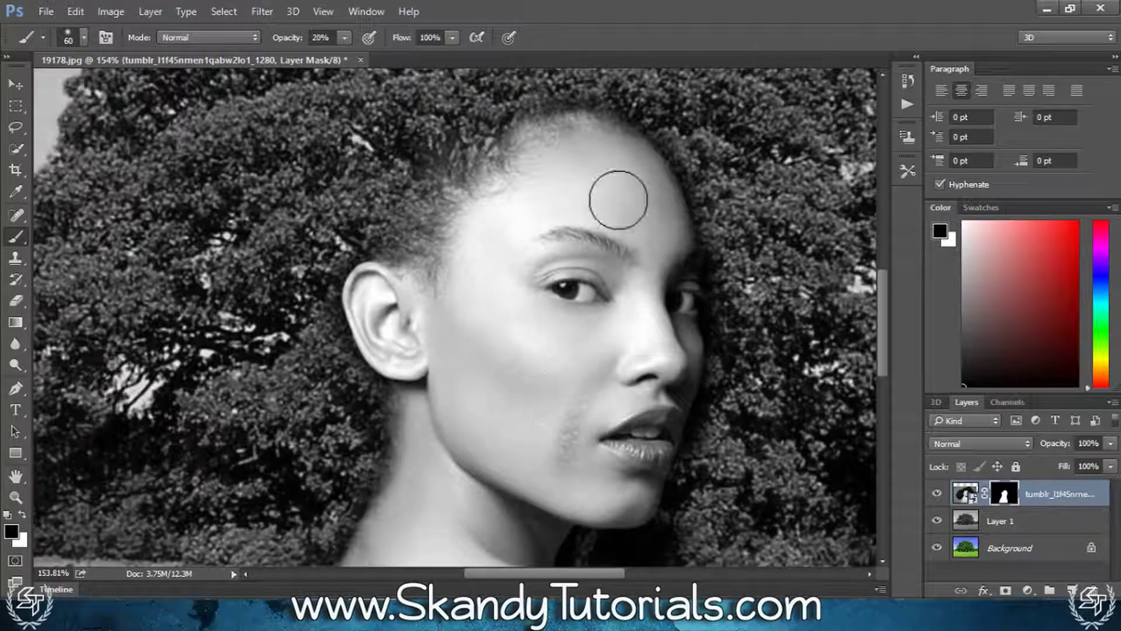
key(x)
key(x)
Paint black at 40% opacity on the portrait's mask between chin and shoulder, using brush sizes of 20 px and 8 px
scroll(591, 380, down, 5)
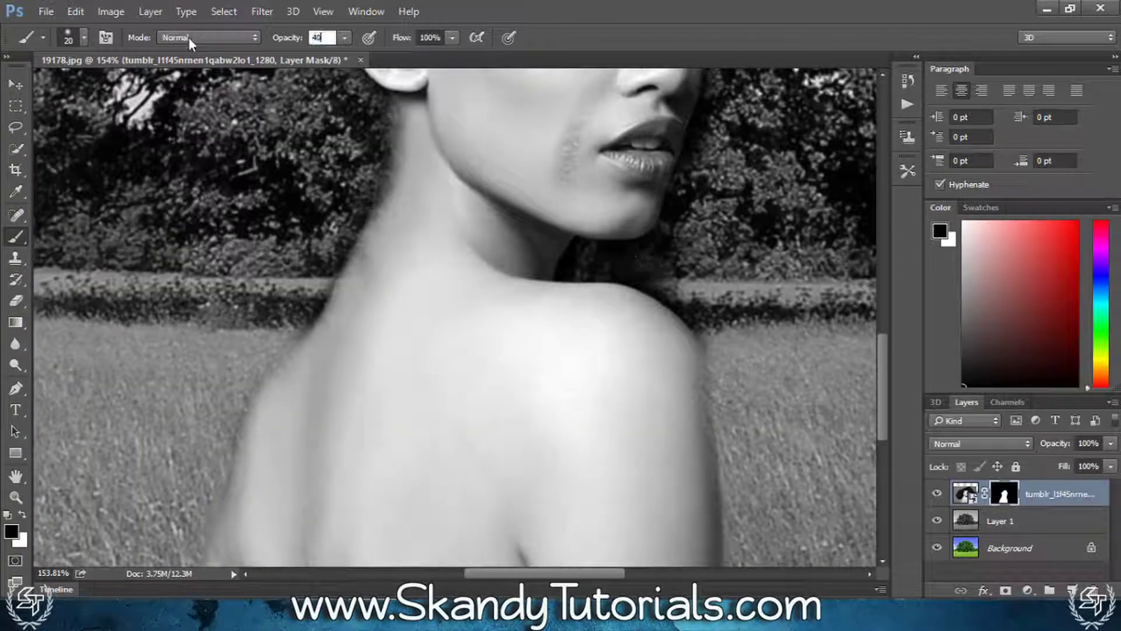
key(Return)
scroll(611, 263, up, 5)
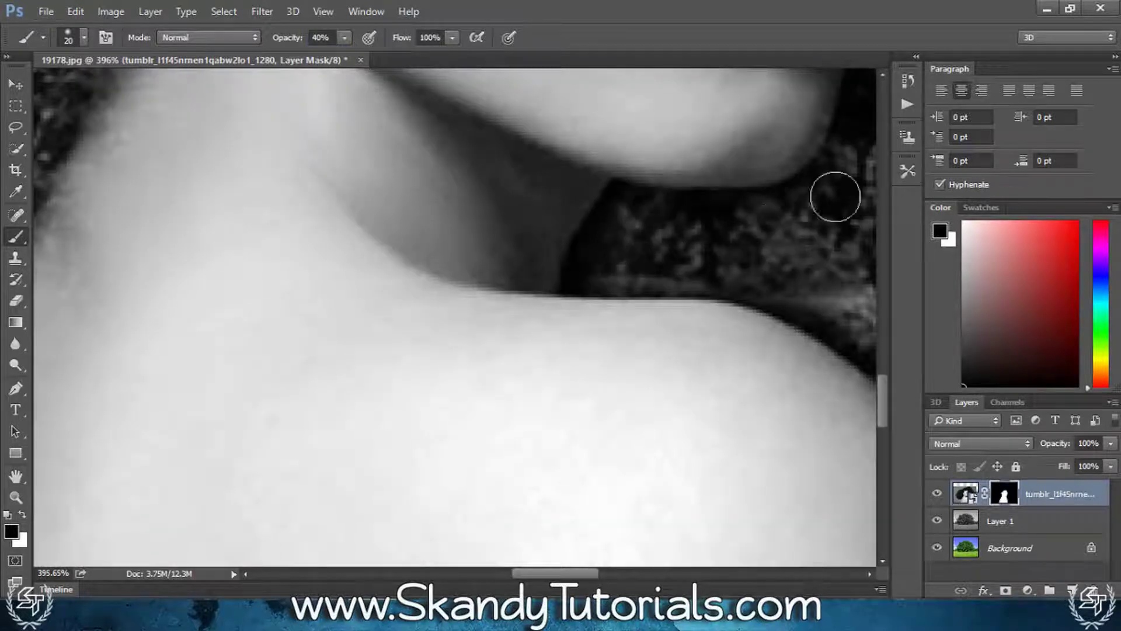
mouse_move(836, 197)
mouse_down()
mouse_move(609, 262)
mouse_move(618, 227)
mouse_move(782, 223)
mouse_move(689, 221)
mouse_move(604, 268)
mouse_move(631, 264)
mouse_move(607, 224)
mouse_up()
key(bracketleft)
key(bracketleft)
key(bracketleft)
drag(588, 274, 759, 281)
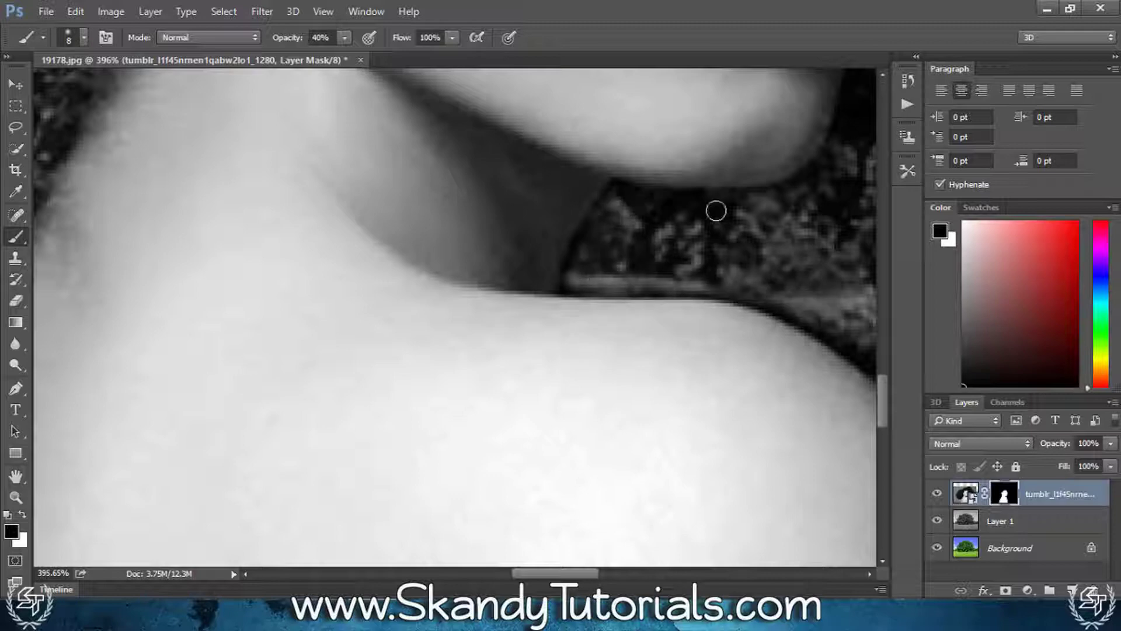
Enlarge the brush to 35 px and trim the portrait's mask along the front shoulder and outer arm
scroll(500, 366, right, 5)
key(bracketright)
key(bracketright)
key(bracketright)
key(bracketright)
key(bracketright)
key(bracketright)
key(bracketright)
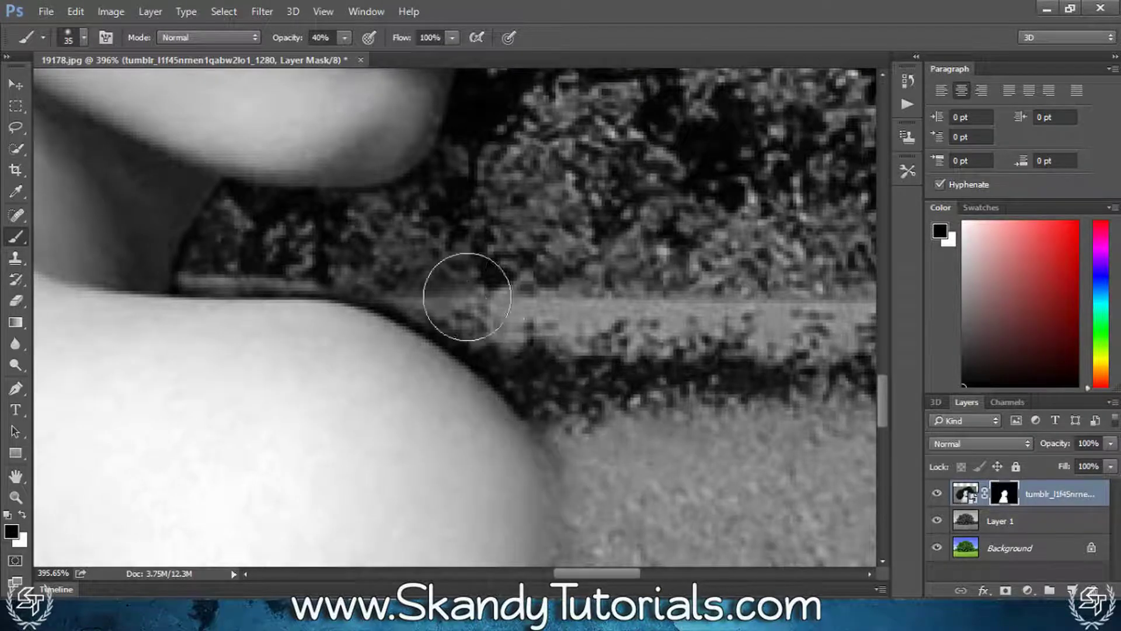
scroll(608, 476, down, 6)
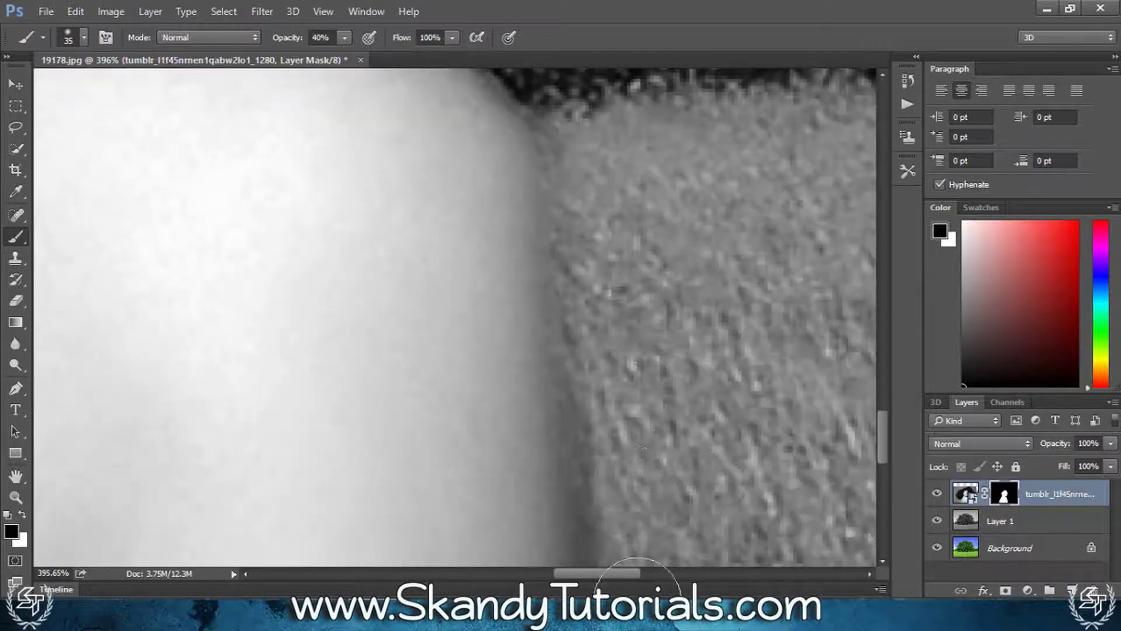
scroll(652, 325, down, 6)
key(ctrl+0)
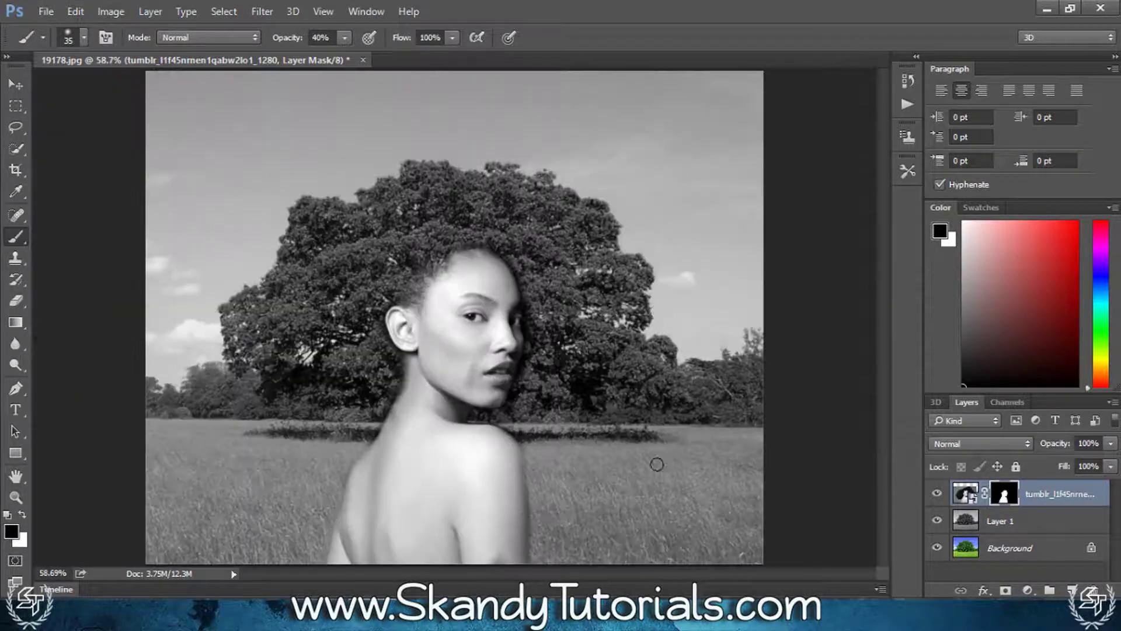
Refine the mask along the front of the face from the mouth to the forehead with the 35 px brush at 40% opacity
scroll(448, 421, up, 10)
scroll(549, 233, up, 3)
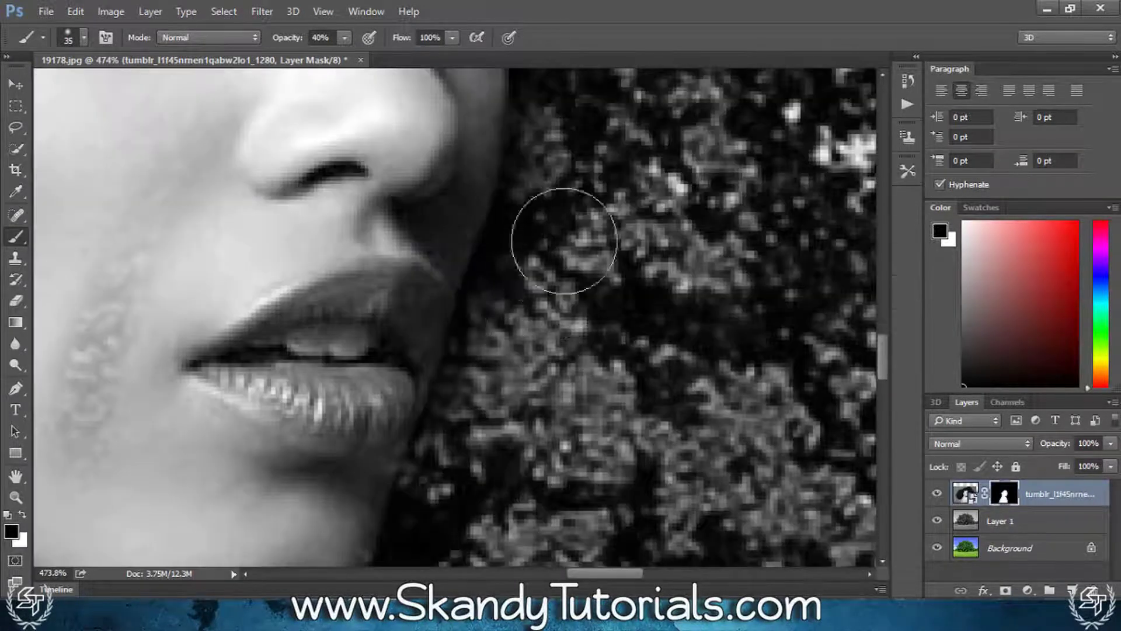
scroll(576, 325, up, 5)
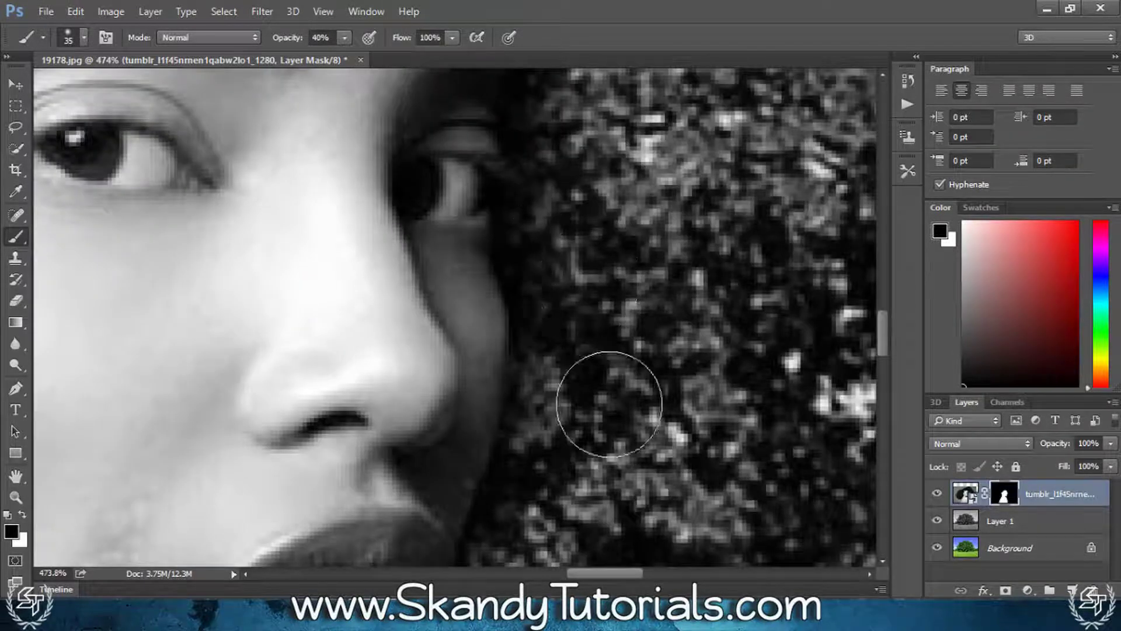
scroll(584, 292, up, 3)
scroll(578, 409, up, 1)
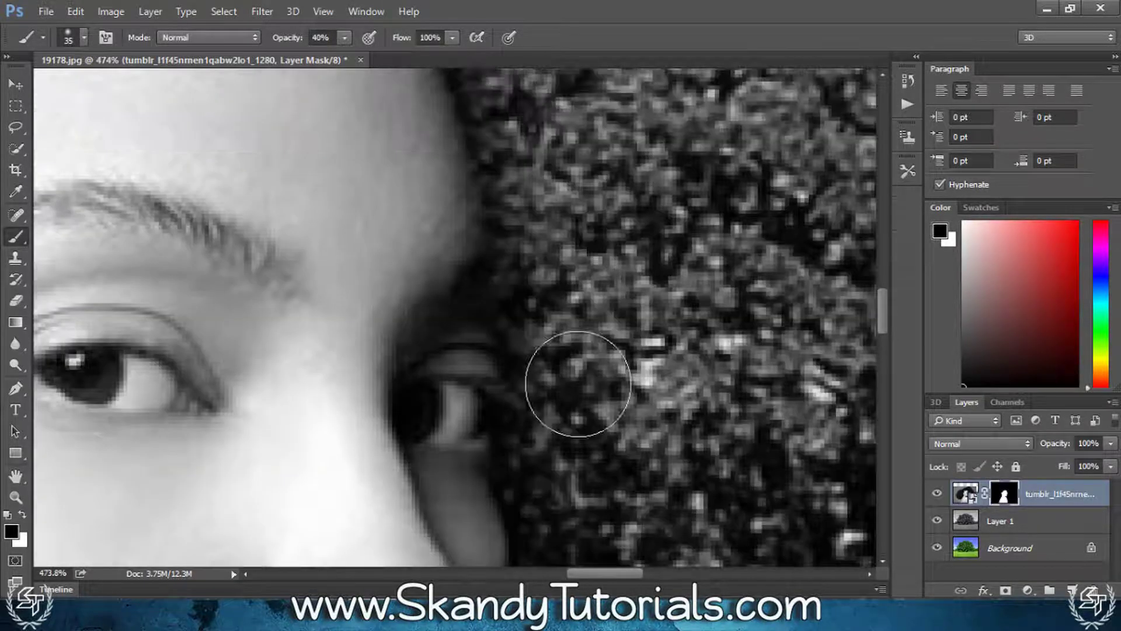
scroll(561, 321, up, 2)
scroll(584, 327, up, 2)
scroll(559, 404, up, 2)
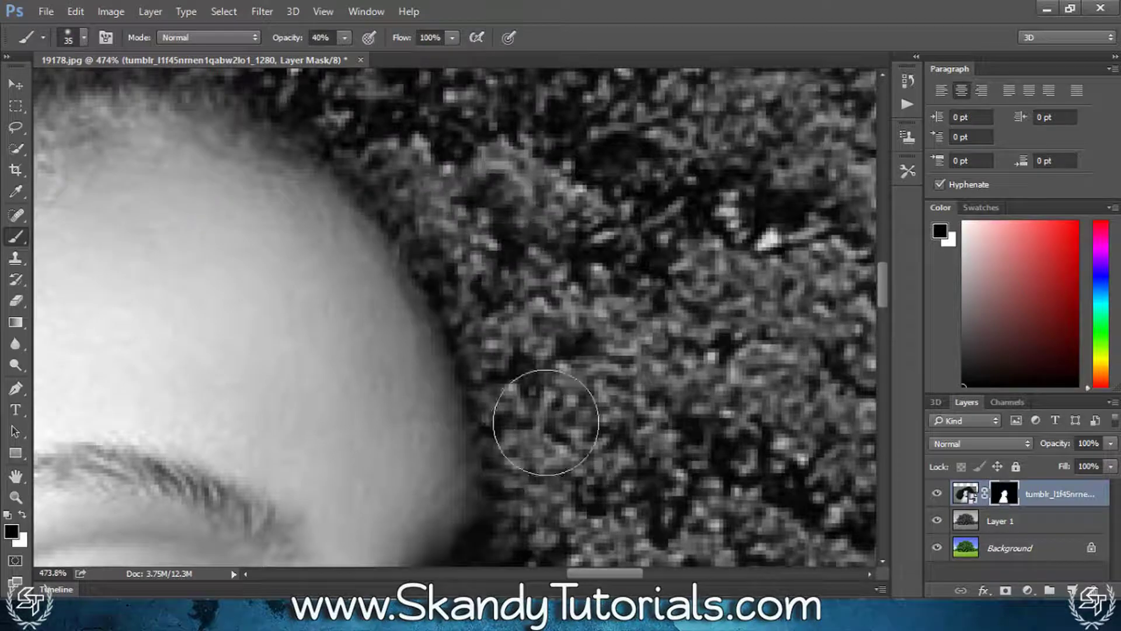
scroll(546, 425, up, 1)
Lower the brush opacity to 10% and soften the mask edge along the back of the neck and around the ear
scroll(571, 413, down, 3)
scroll(571, 413, down, 5)
scroll(559, 333, up, 5)
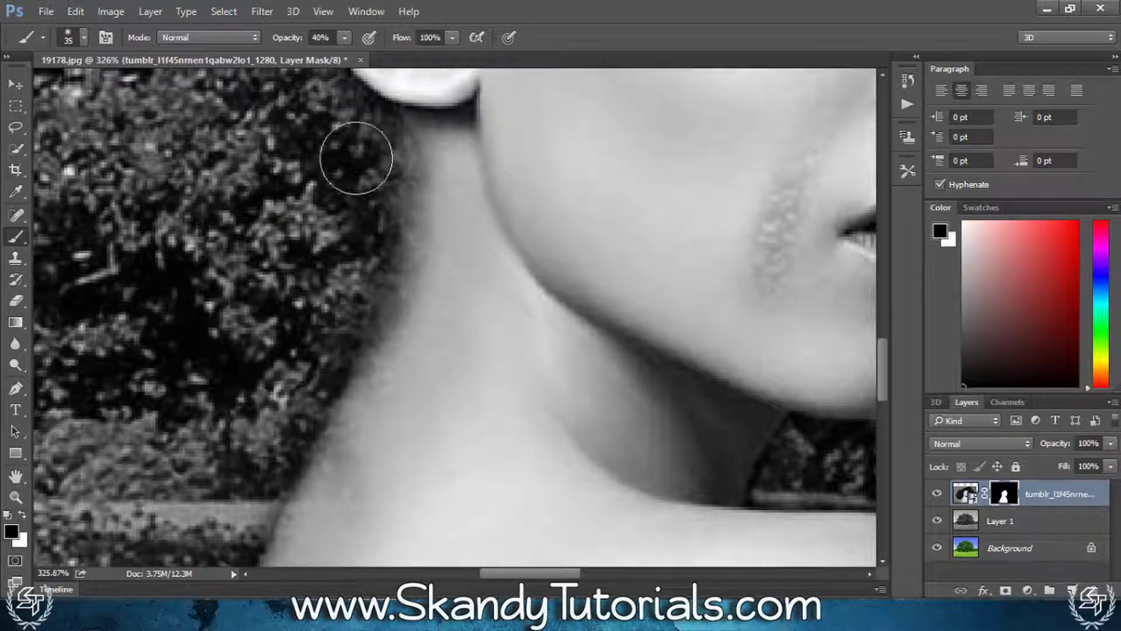
key(4)
key(1)
scroll(310, 269, up, 3)
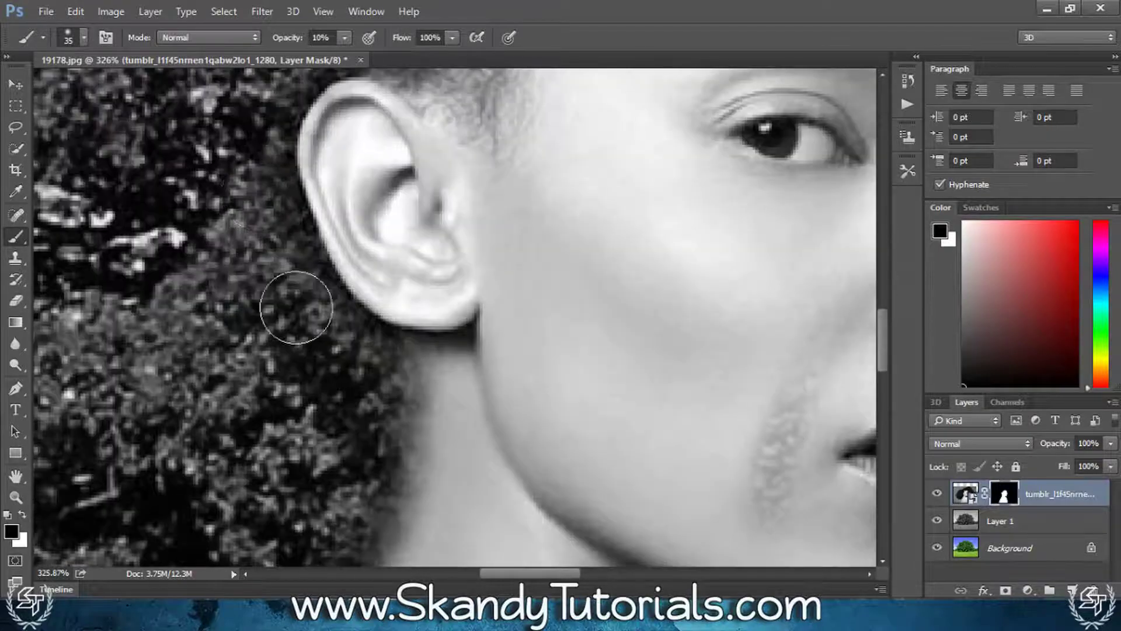
scroll(195, 144, up, 6)
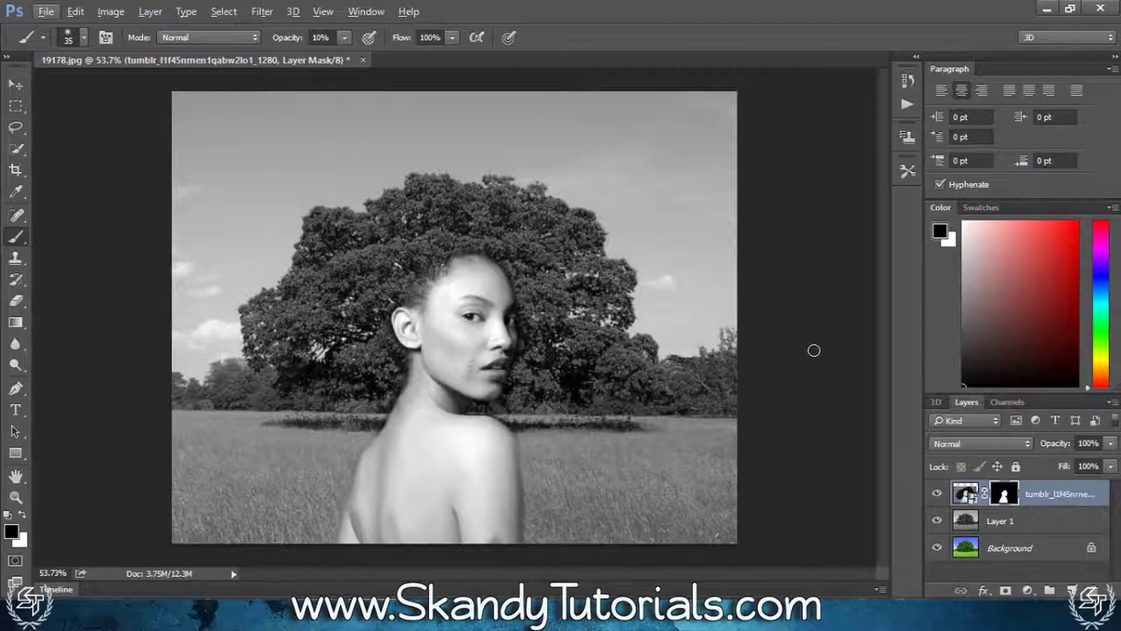
Try a linear 90° gradient fill layer above the portrait in Overlay blend mode and delete that layer
click(1027, 590)
click(1061, 310)
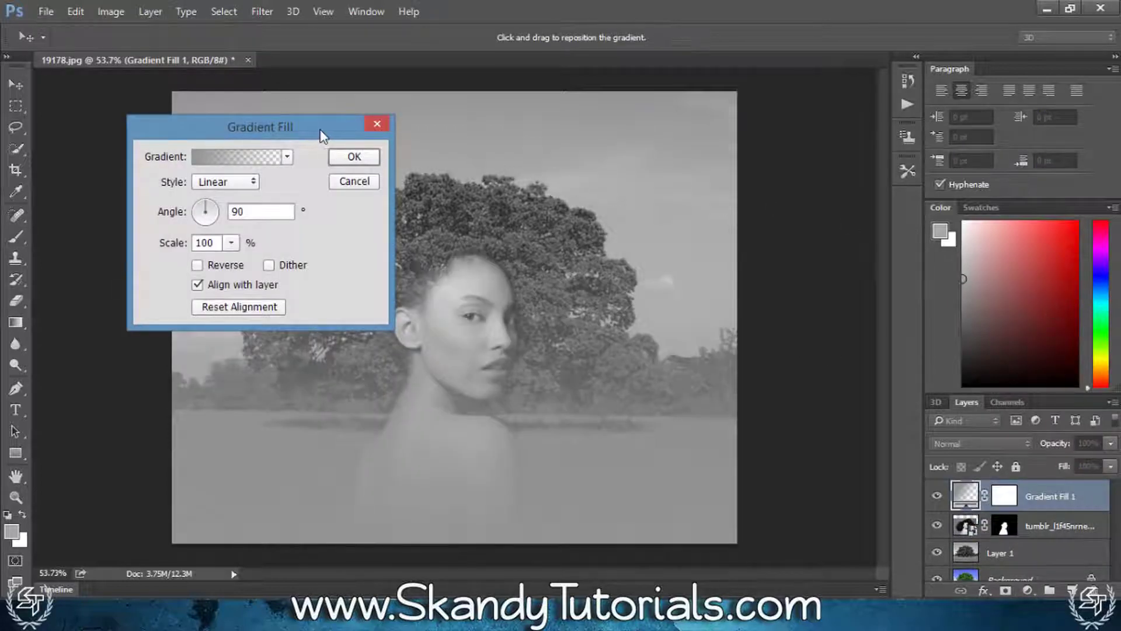
drag(323, 136, 659, 141)
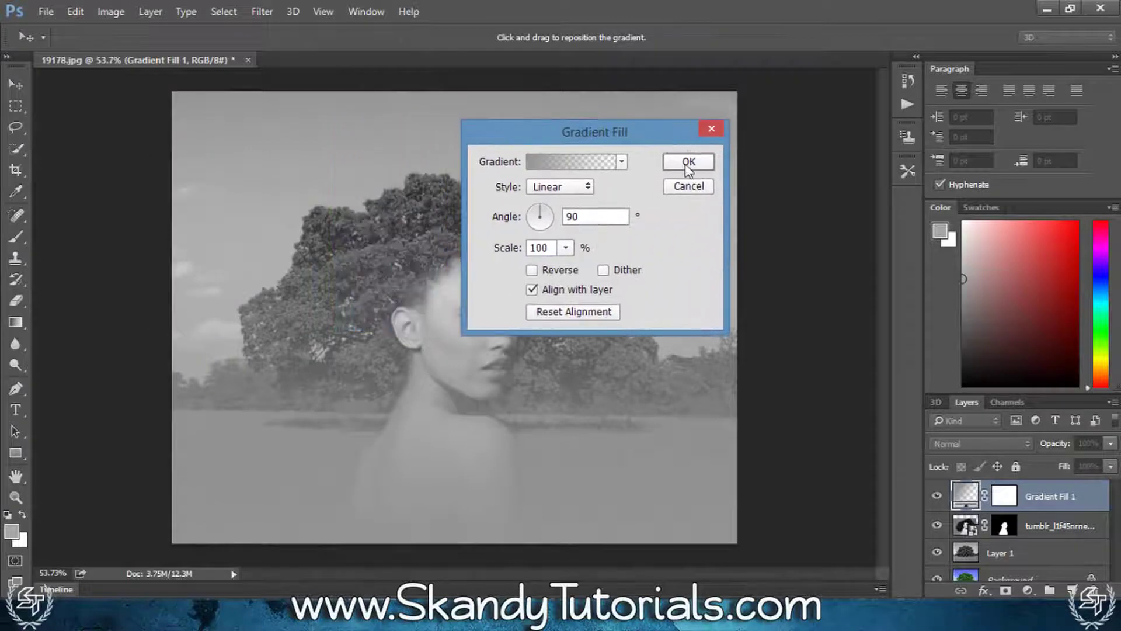
click(688, 165)
click(980, 445)
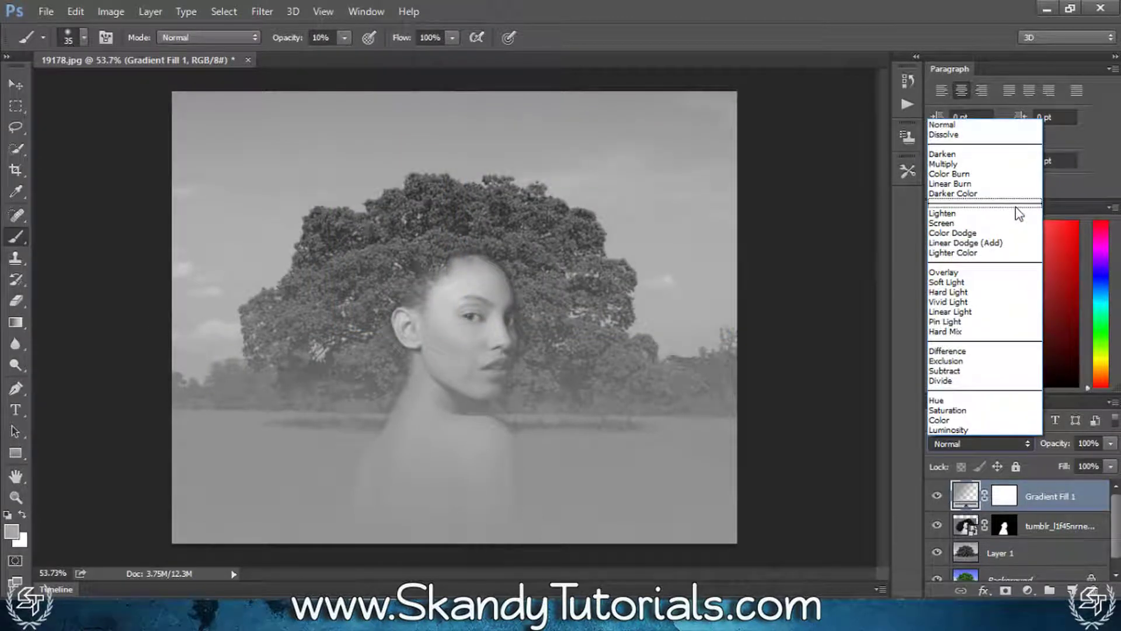
click(963, 270)
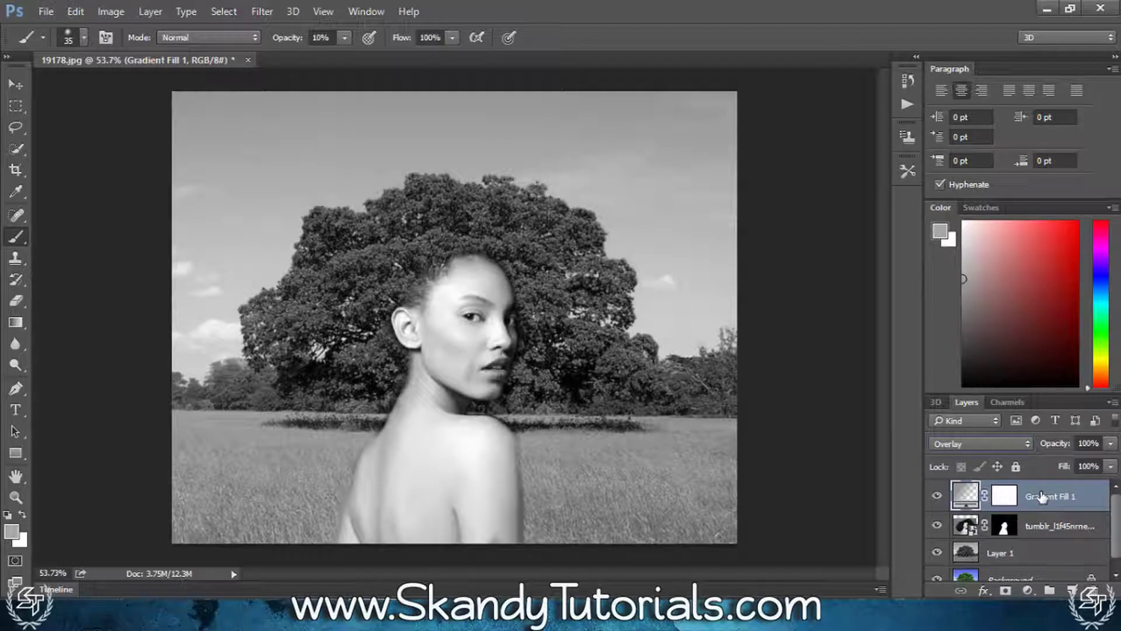
drag(1028, 498, 1073, 589)
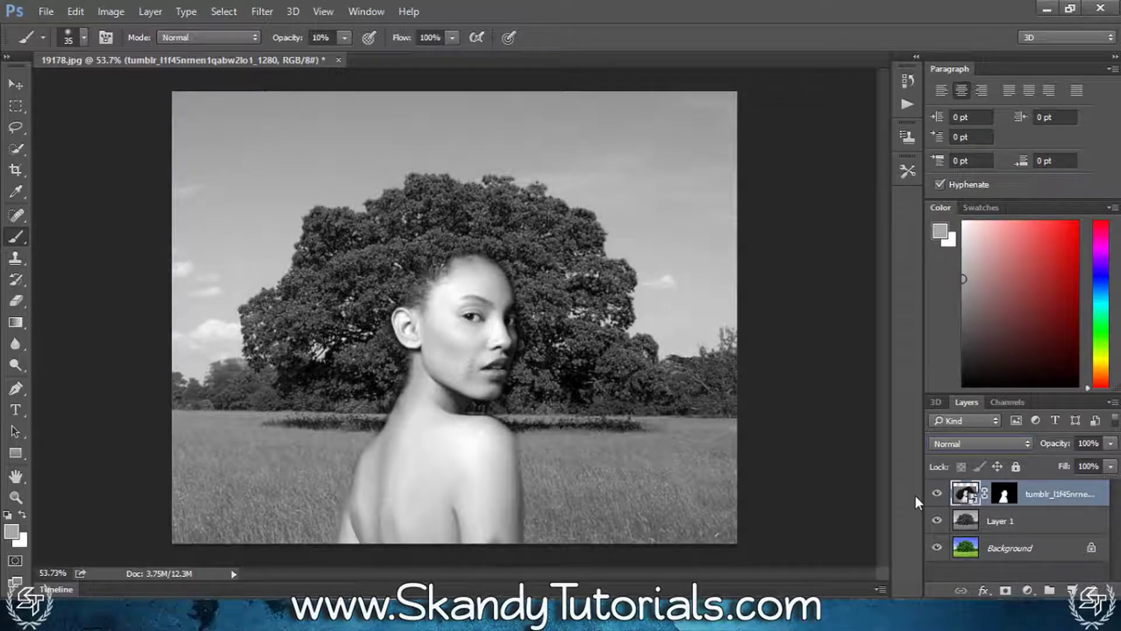
Add a Curves adjustment layer above the portrait and raise the RGB curve slightly at input 97
click(1030, 591)
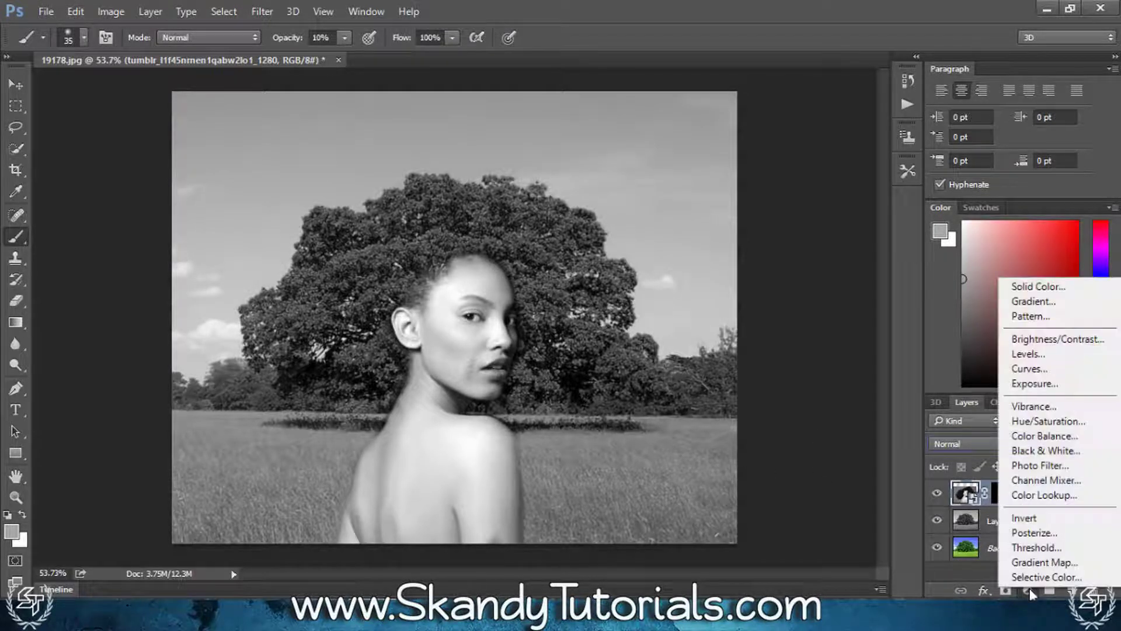
click(1045, 371)
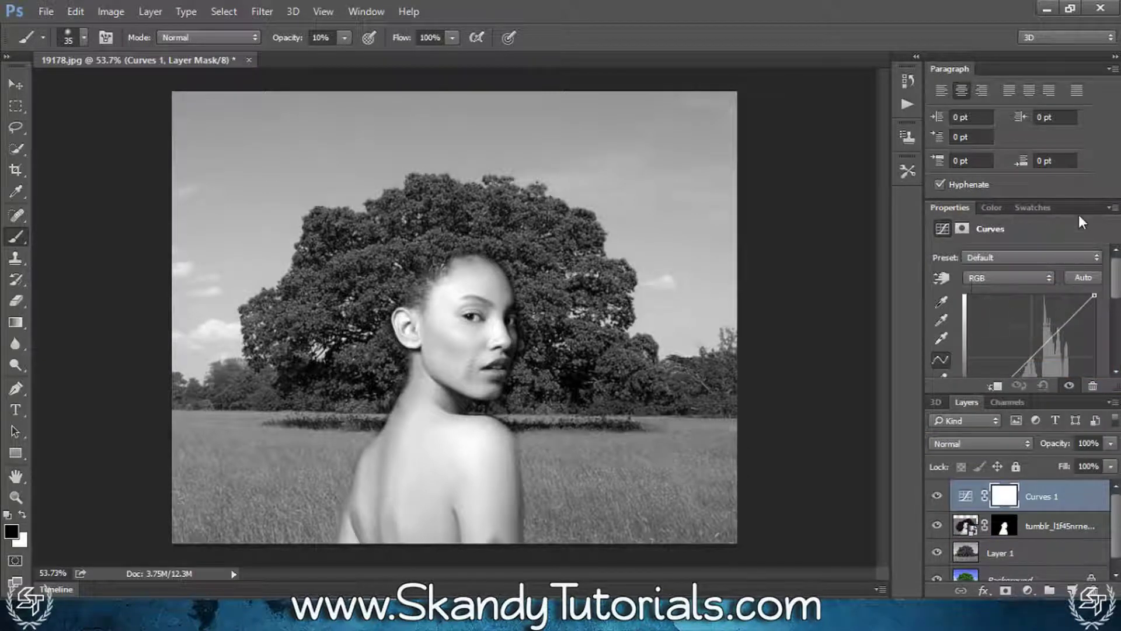
drag(1083, 208, 770, 181)
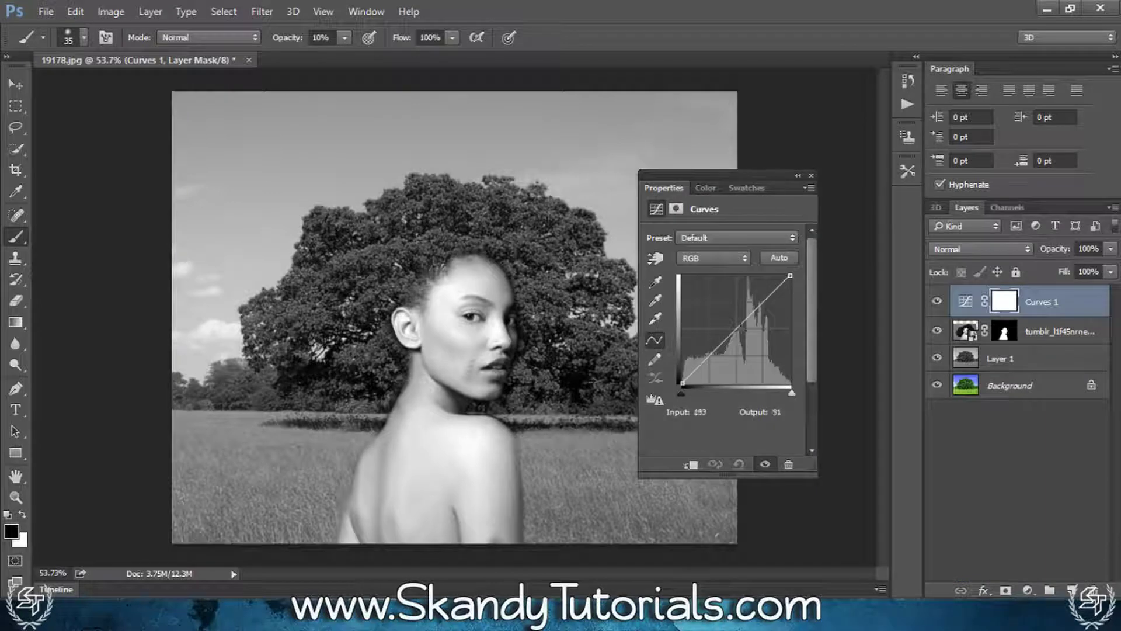
mouse_move(716, 351)
mouse_down()
mouse_move(711, 337)
mouse_move(738, 350)
mouse_move(722, 339)
mouse_up()
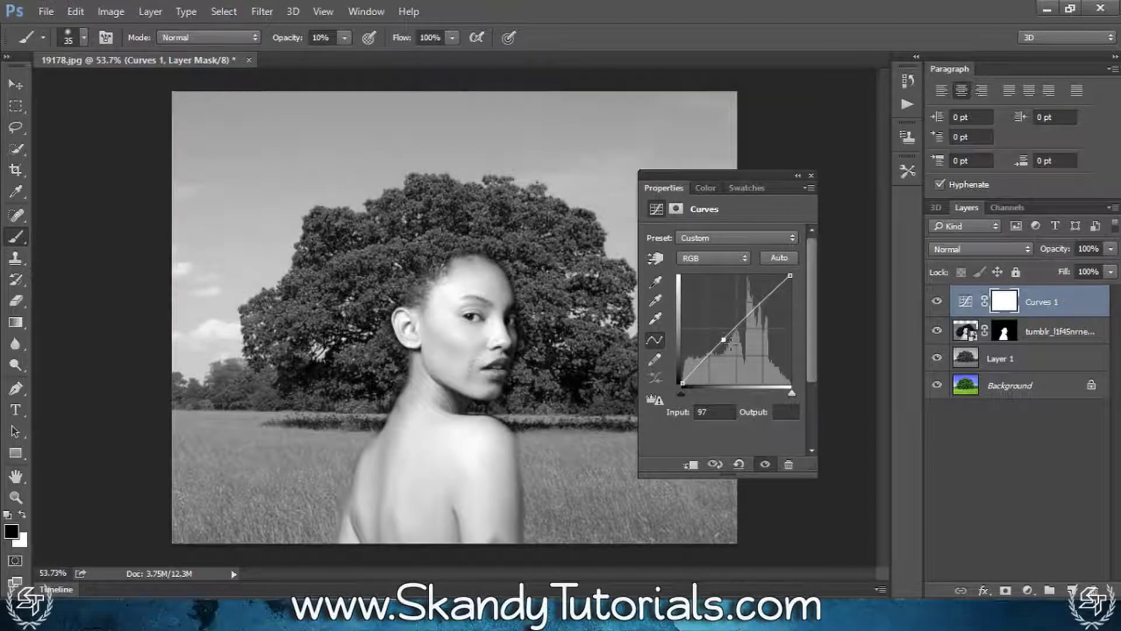
click(811, 176)
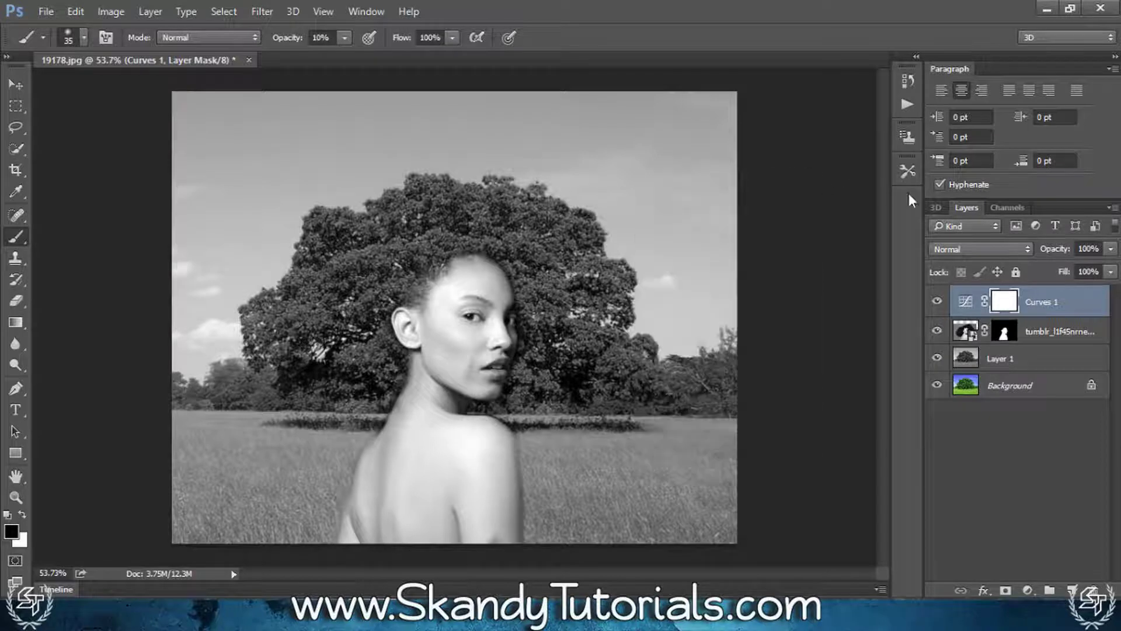